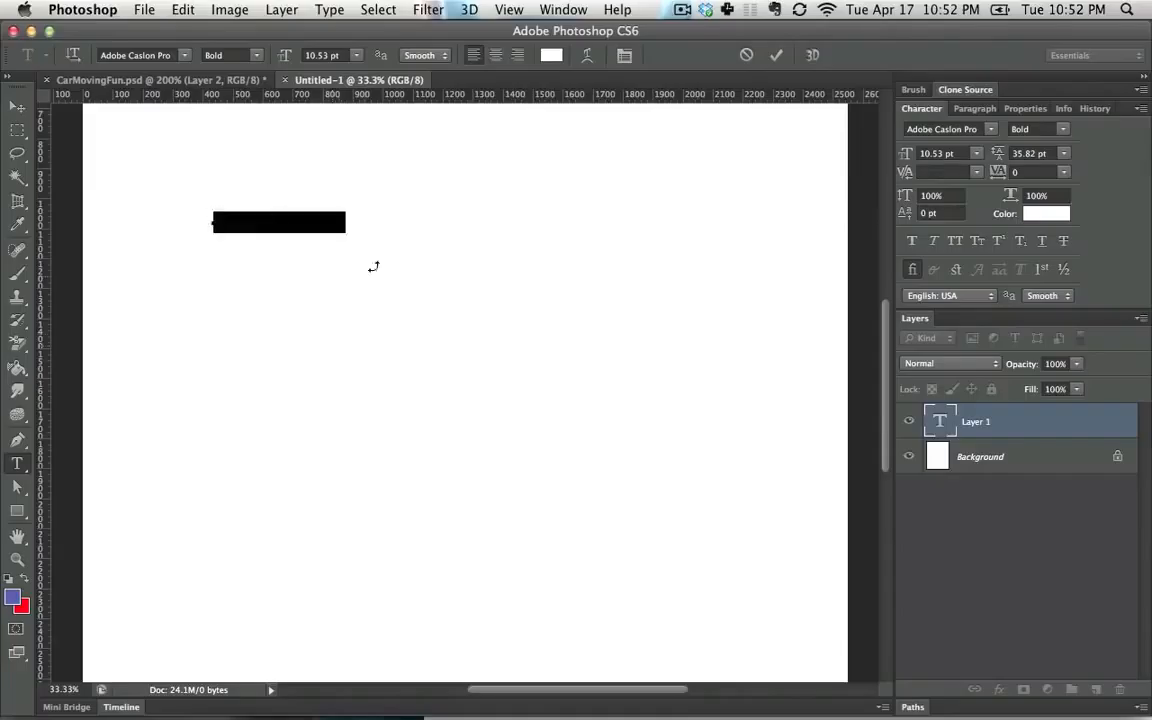
- Set the colour of the text "Type whatever you want" to red ff0000 and commit the text edit
{"action": "left_click", "coordinate": [551, 55]}
{"action": "left_click", "coordinate": [714, 342]}
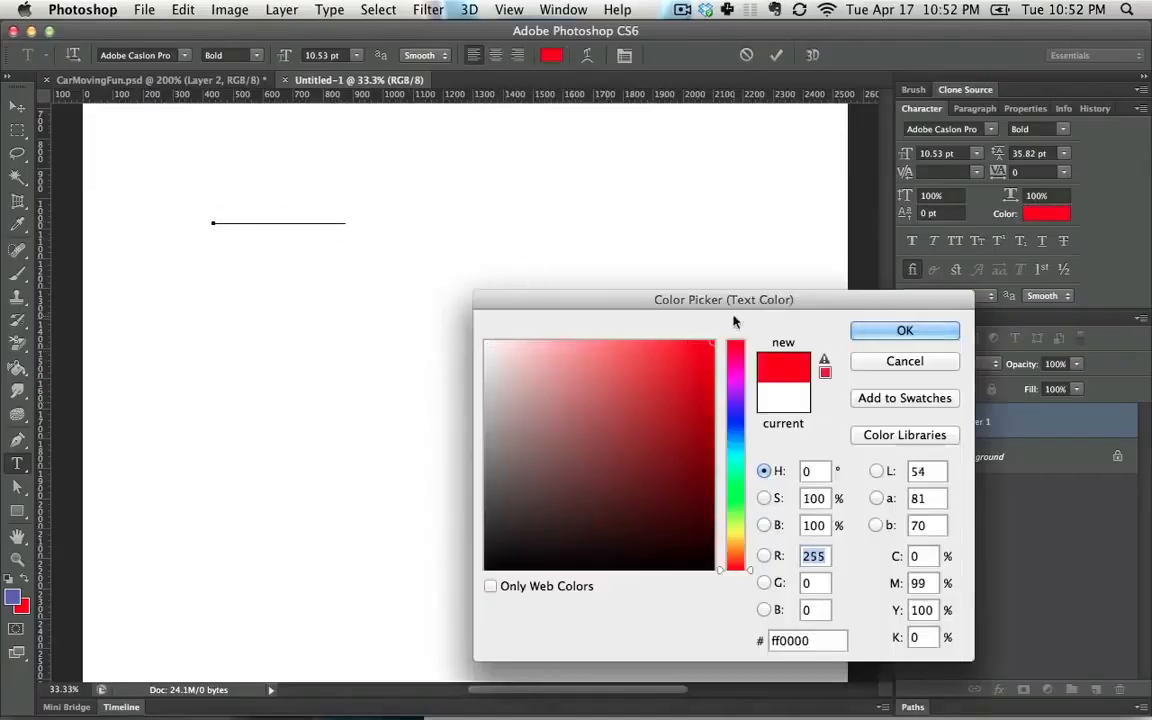
{"action": "left_click", "coordinate": [903, 331]}
{"action": "left_click", "coordinate": [283, 219]}
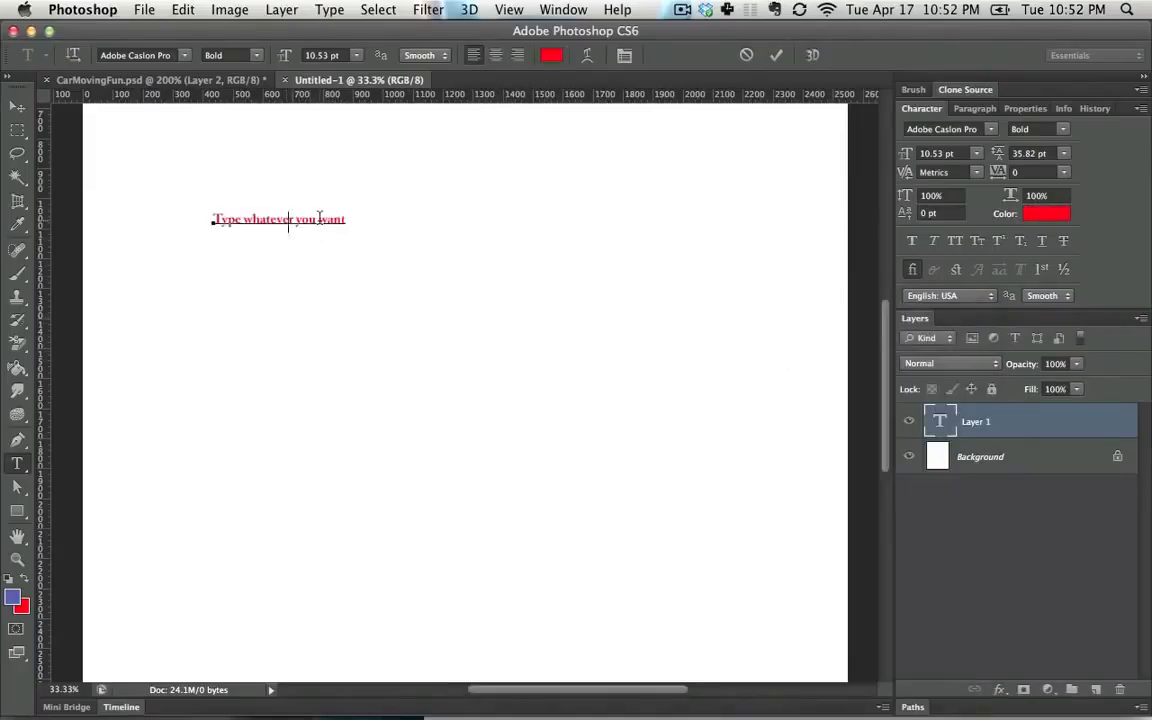
{"action": "key", "text": "super+Return"}
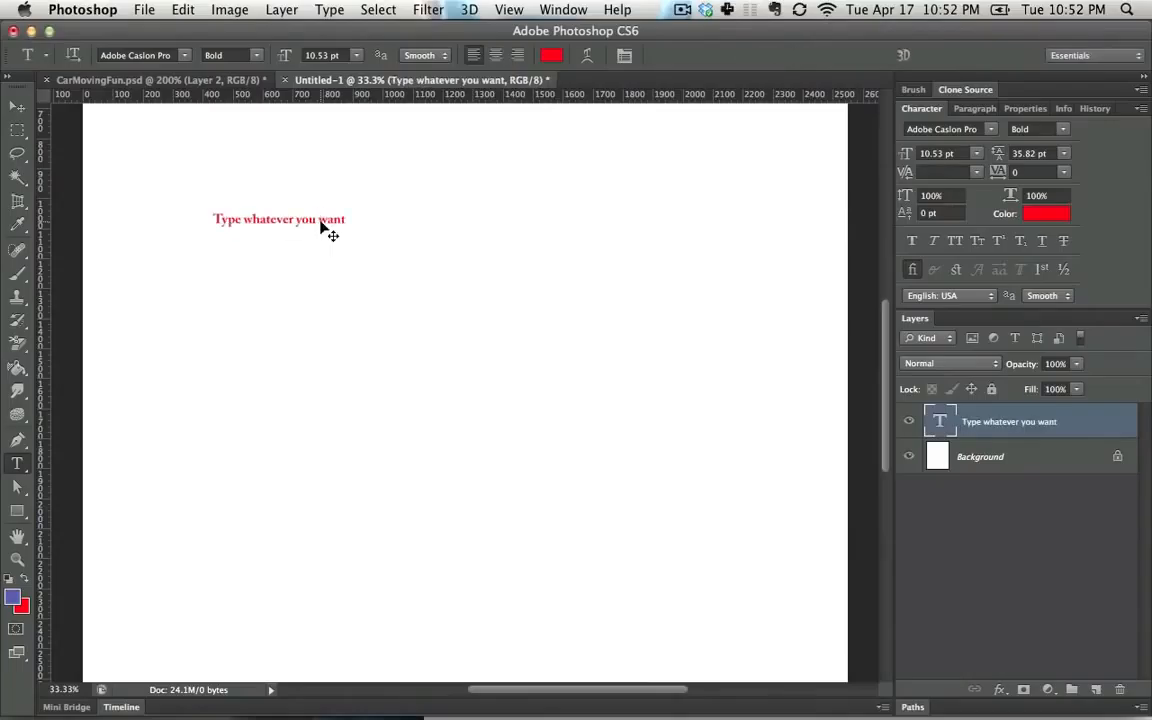
- Scale up the "Type whatever you want" text layer to a font size of about 23.63 pt
{"action": "key", "text": "super+t"}
{"action": "left_click_drag", "start_coordinate": [346, 208], "coordinate": [506, 151]}
{"action": "key", "text": "Return"}
- Change only the word "whatever" in the headline to the Italic font style and commit the edit
{"action": "key", "text": "t"}
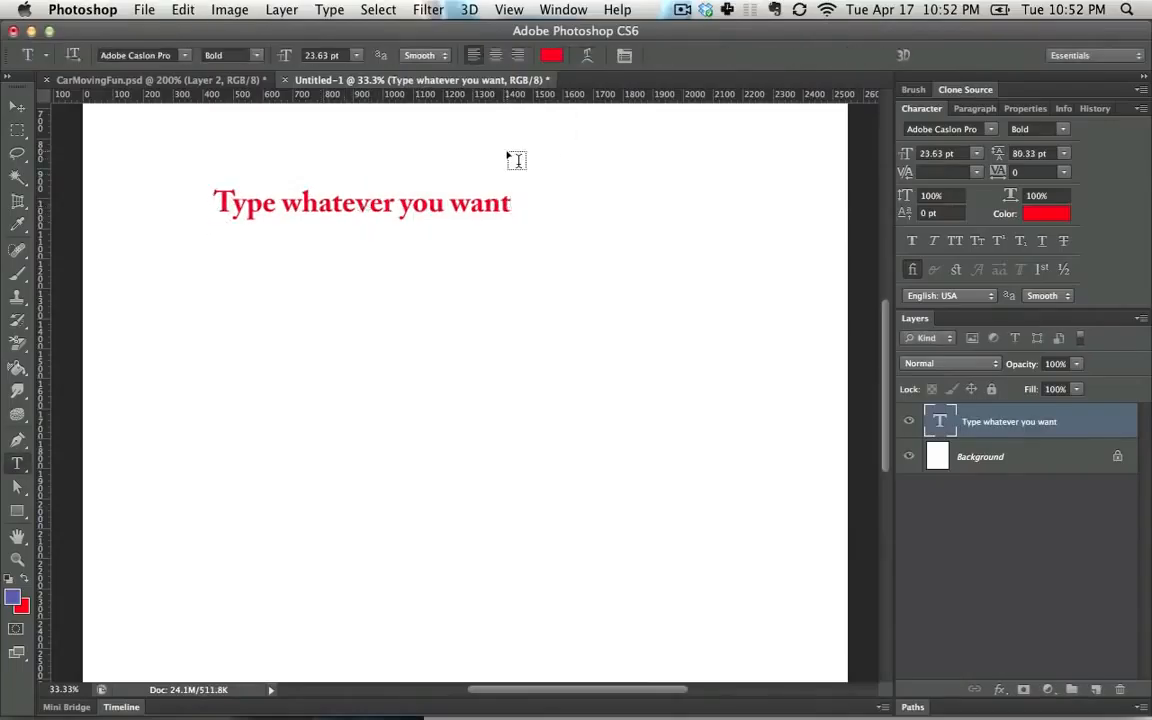
{"action": "triple_click", "coordinate": [407, 205]}
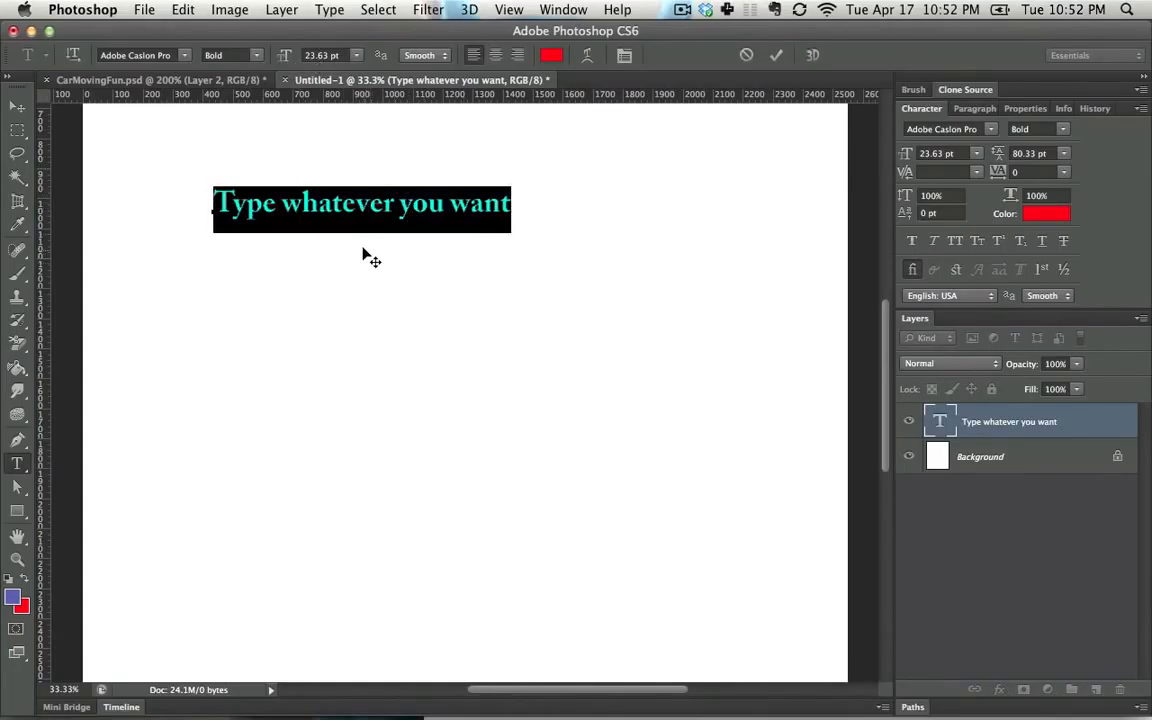
{"action": "double_click", "coordinate": [352, 205]}
{"action": "left_click", "coordinate": [253, 56]}
{"action": "left_click", "coordinate": [257, 61]}
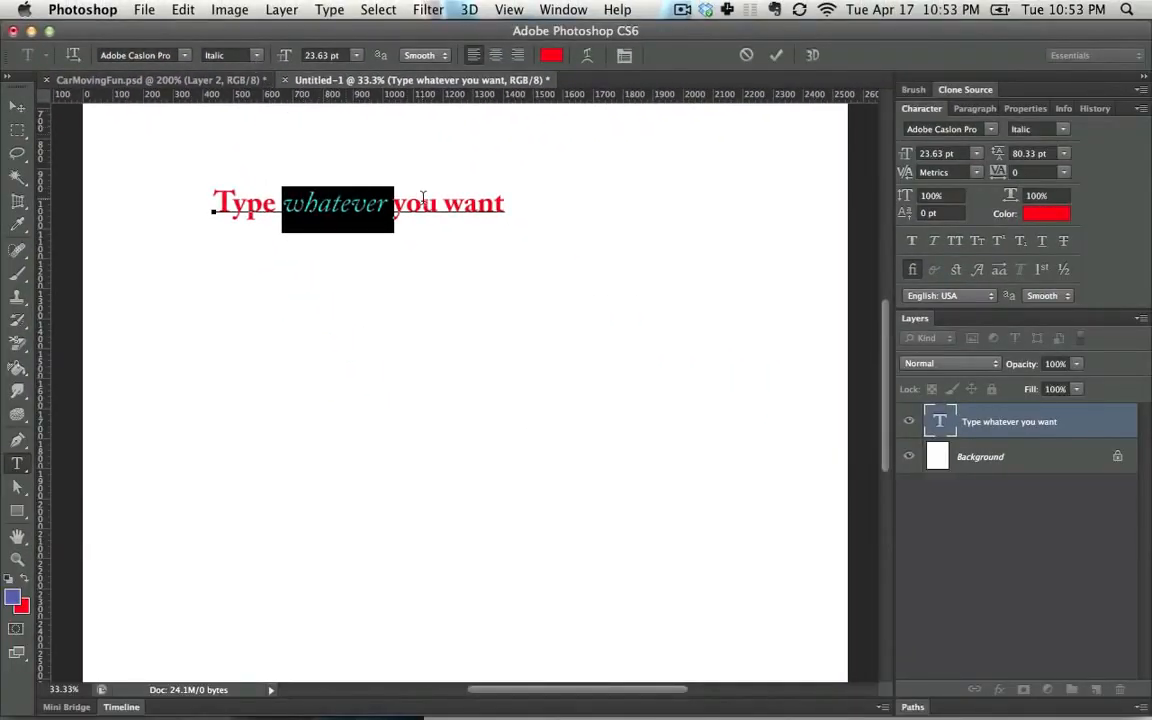
{"action": "left_click", "coordinate": [431, 204]}
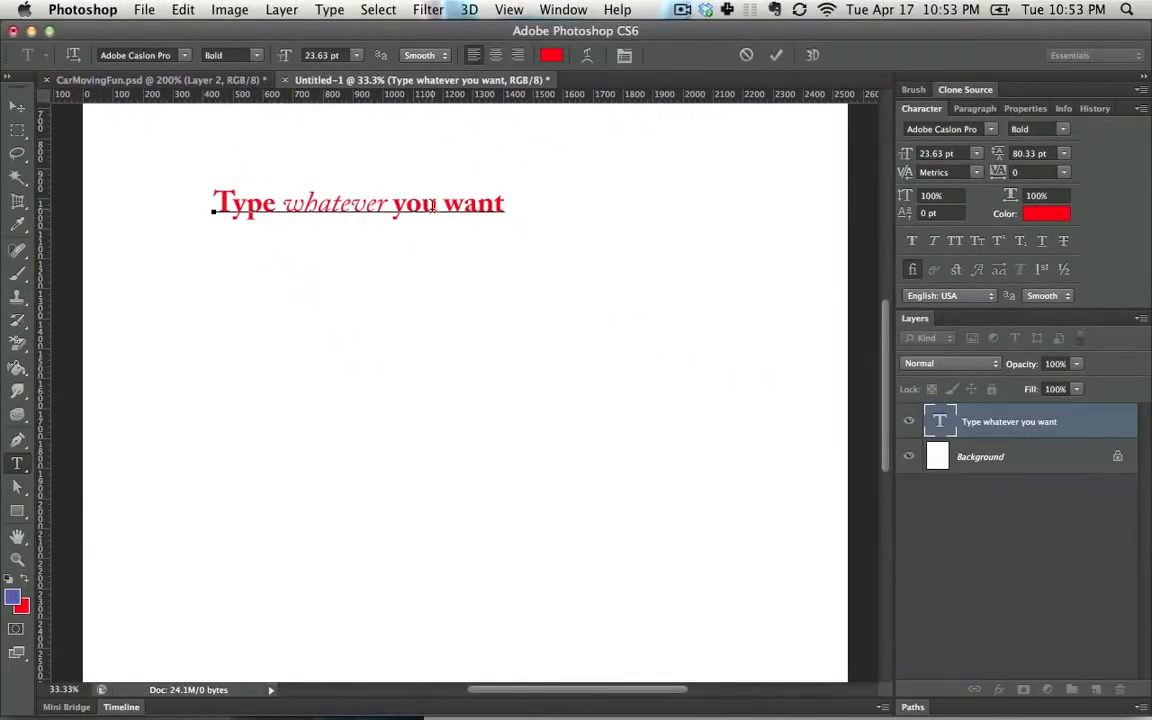
{"action": "key", "text": "super+Return"}
- Enlarge the headline text layer with Free Transform to a font size of about 42.9 pt
{"action": "key", "text": "super+t"}
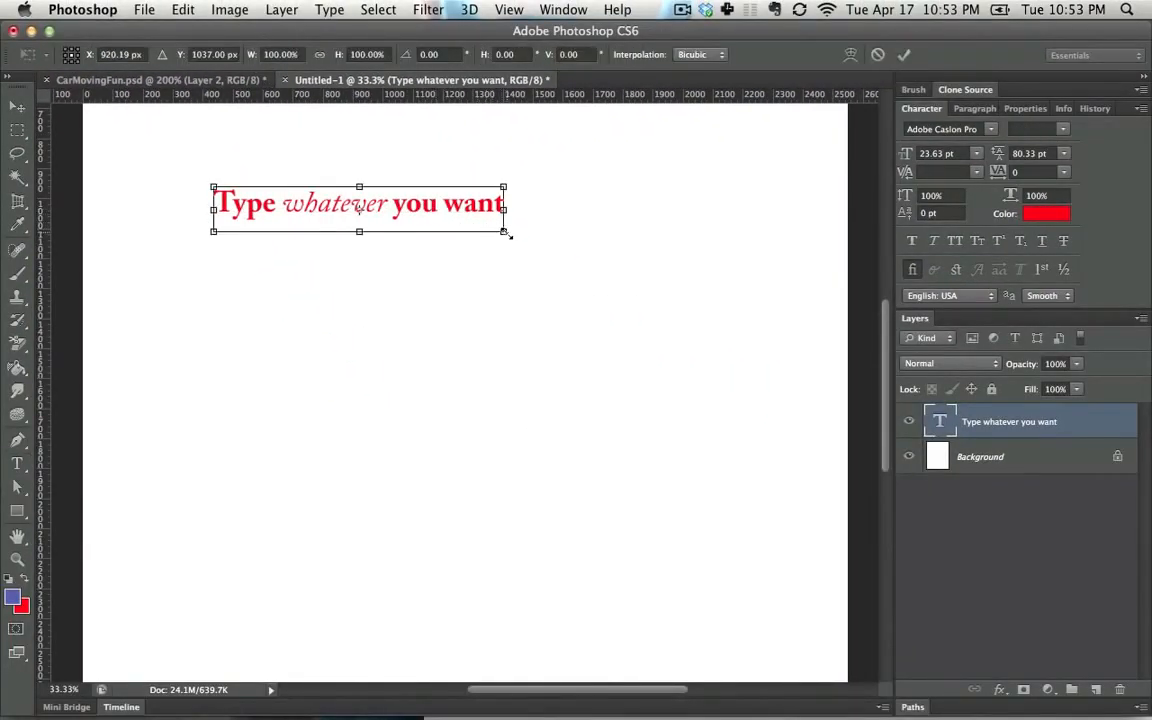
{"action": "left_click_drag", "start_coordinate": [505, 232], "coordinate": [720, 362]}
{"action": "key", "text": "Return"}
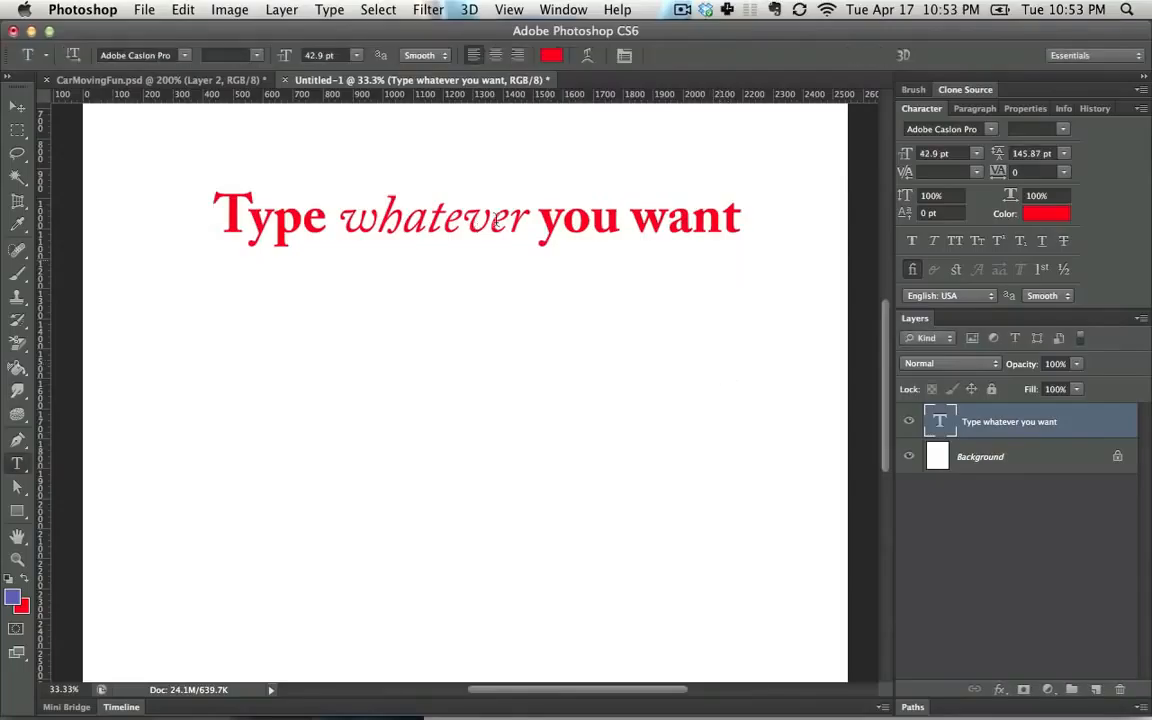
- Select the whole headline text and check the list of available panels for the Character panel
{"action": "left_click", "coordinate": [385, 206]}
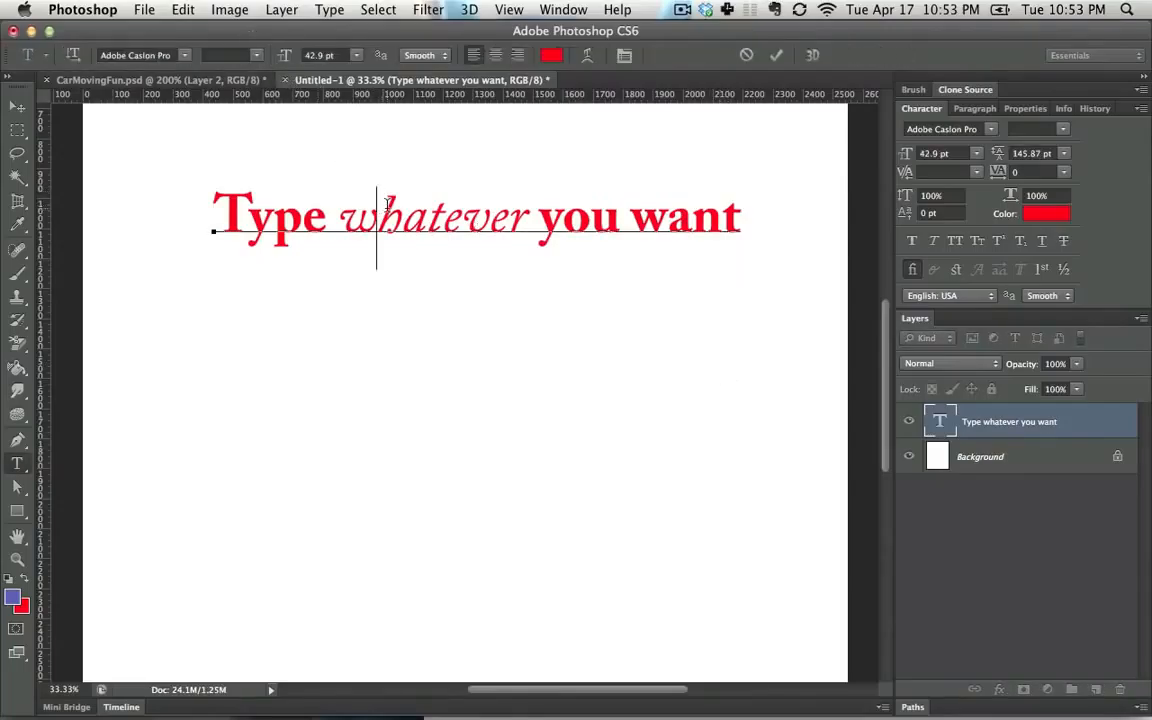
{"action": "left_click", "coordinate": [563, 9]}
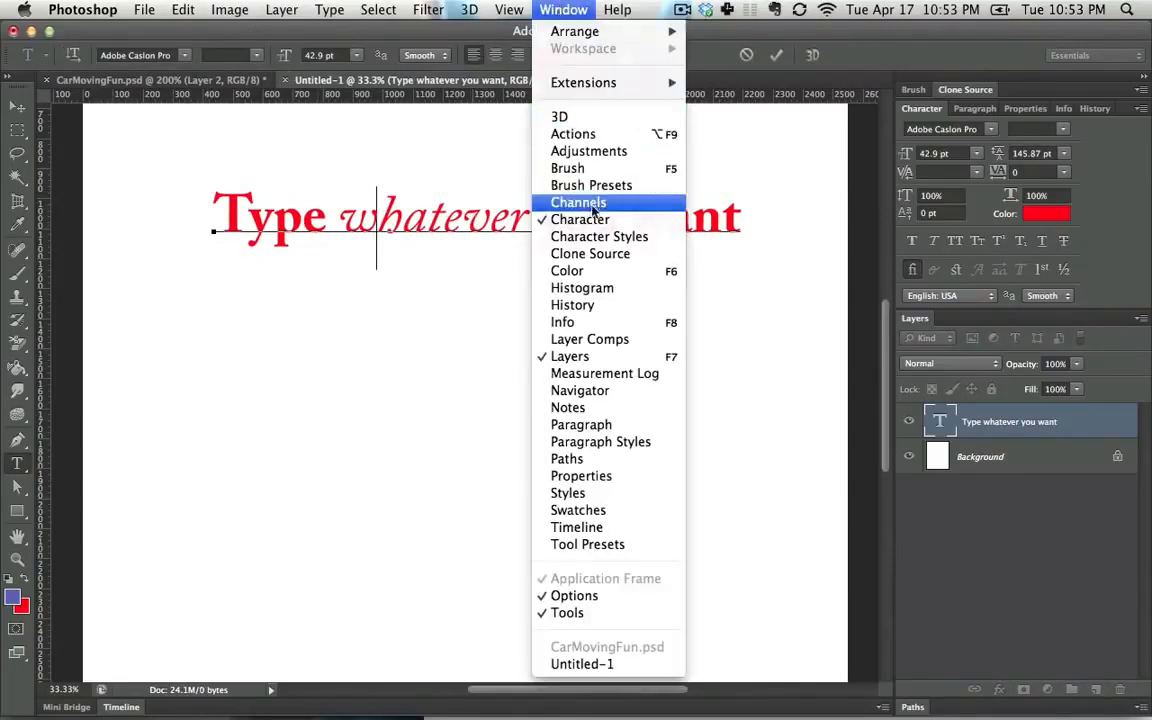
{"action": "key", "text": "Escape"}
{"action": "double_click", "coordinate": [462, 224]}
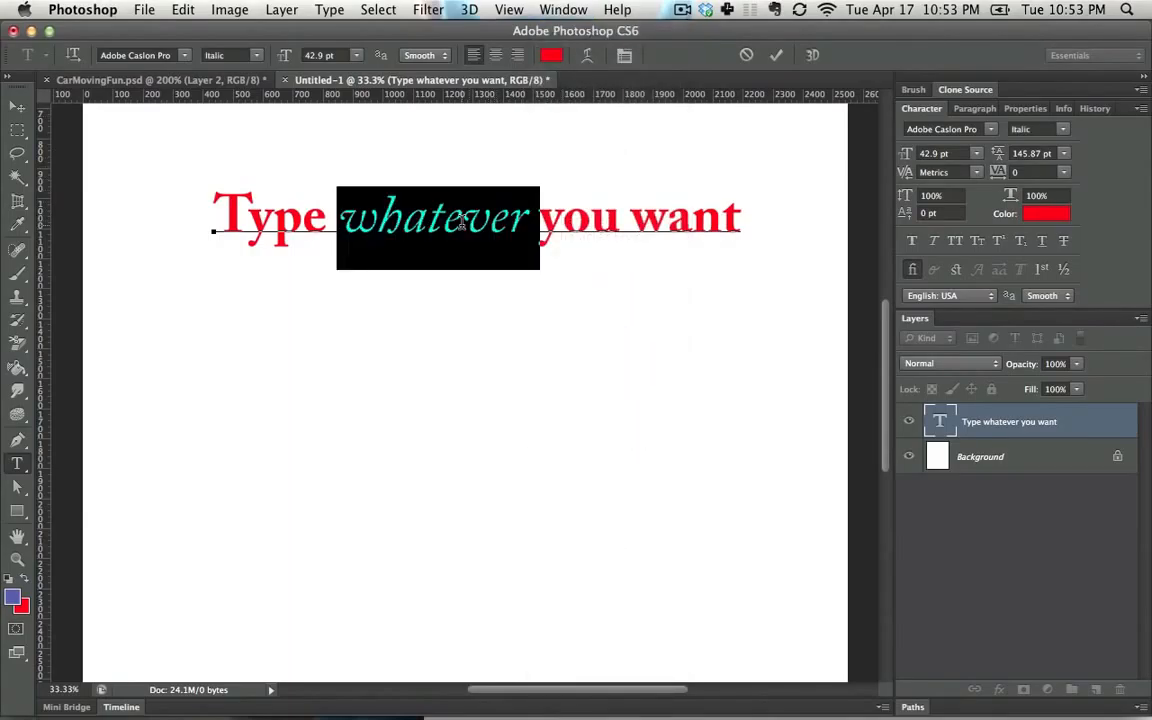
{"action": "triple_click", "coordinate": [462, 224]}
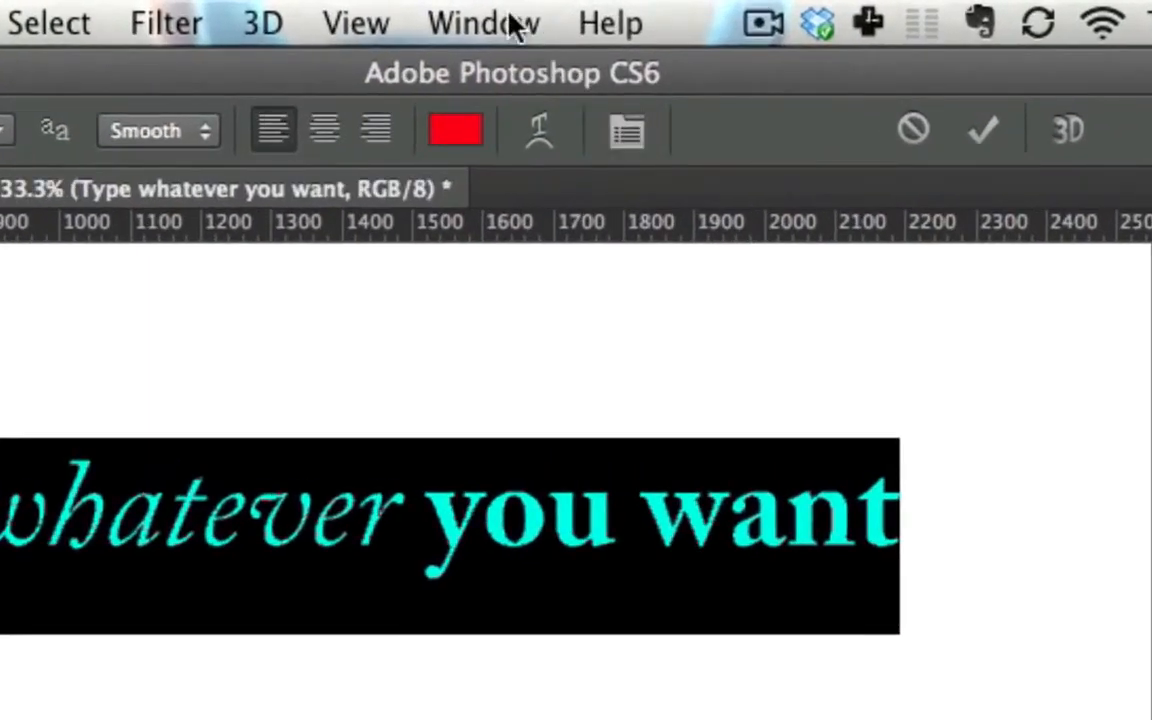
{"action": "left_click", "coordinate": [509, 16]}
{"action": "left_click", "coordinate": [432, 10]}
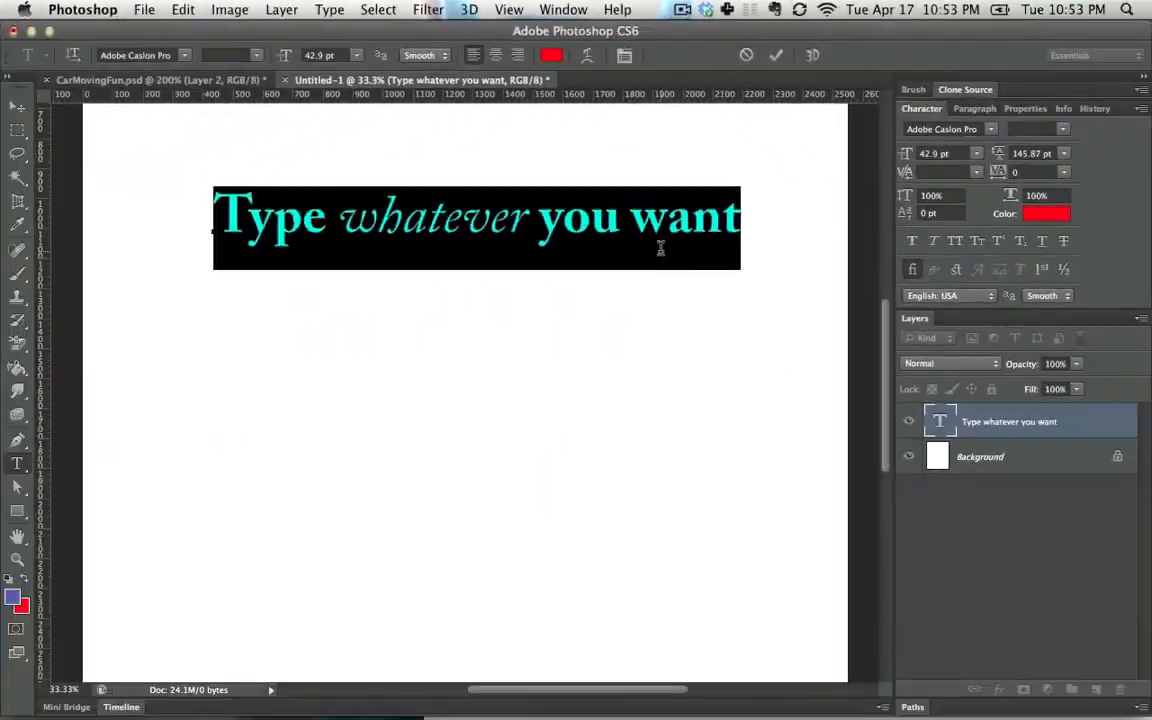
- Try the All Caps and Faux Bold styles on the whole headline text
{"action": "left_click", "coordinate": [661, 247]}
{"action": "triple_click", "coordinate": [545, 224]}
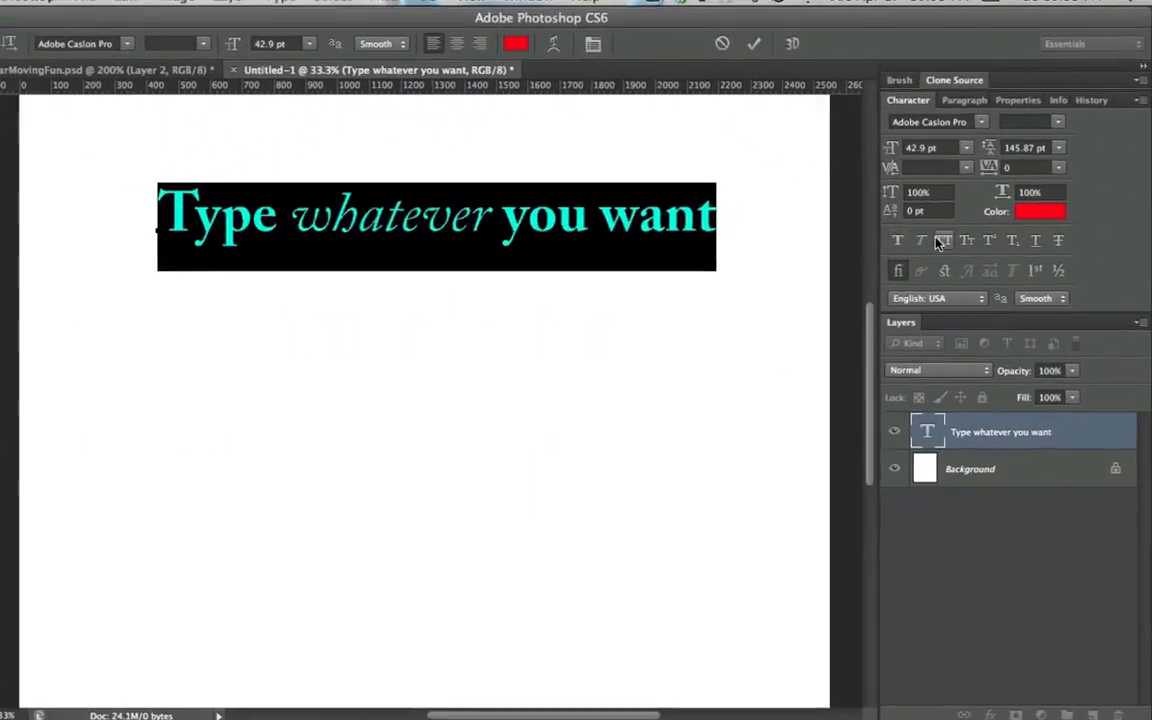
{"action": "left_click", "coordinate": [943, 241]}
{"action": "left_click", "coordinate": [943, 241]}
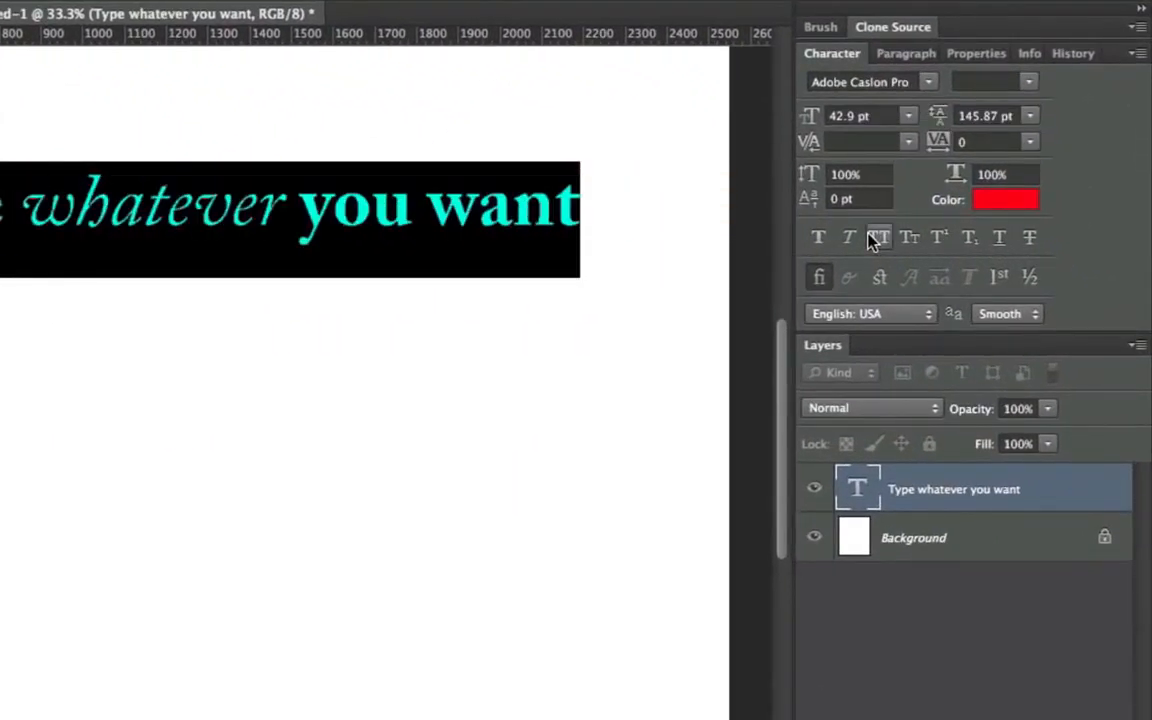
{"action": "left_click", "coordinate": [818, 240]}
{"action": "left_click", "coordinate": [818, 240]}
- Try the Regular font style on the word "you" in the headline
{"action": "left_click", "coordinate": [1028, 82]}
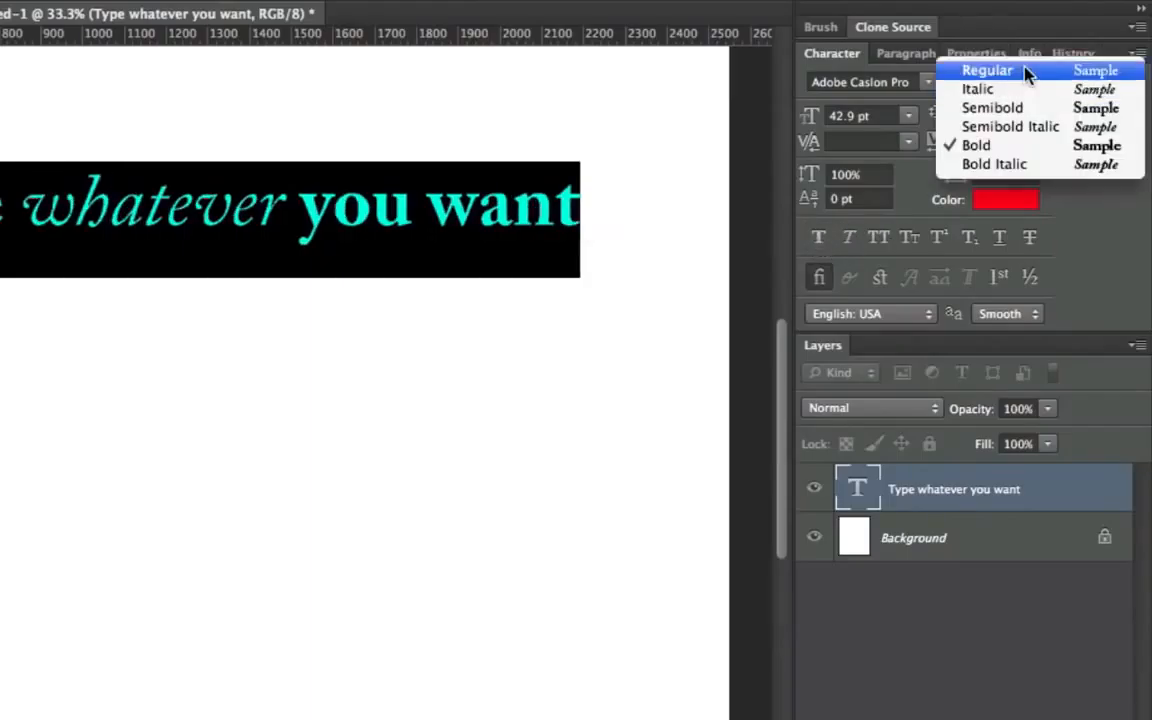
{"action": "left_click", "coordinate": [1029, 70]}
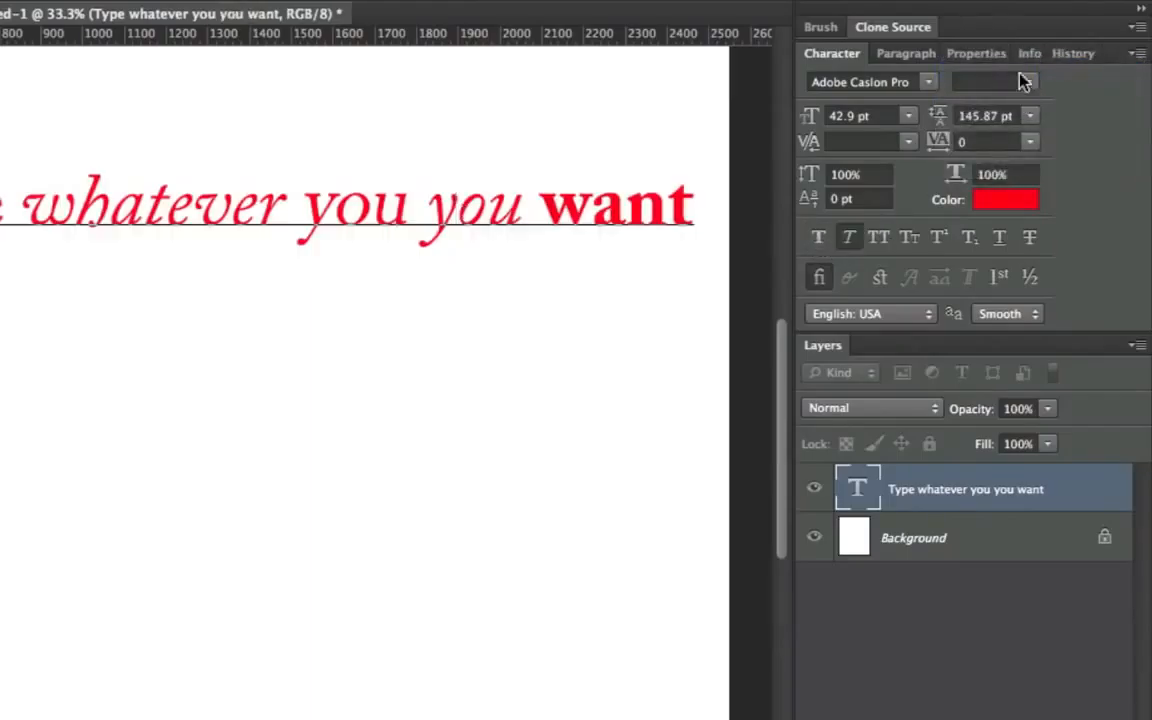
{"action": "left_click", "coordinate": [1021, 84]}
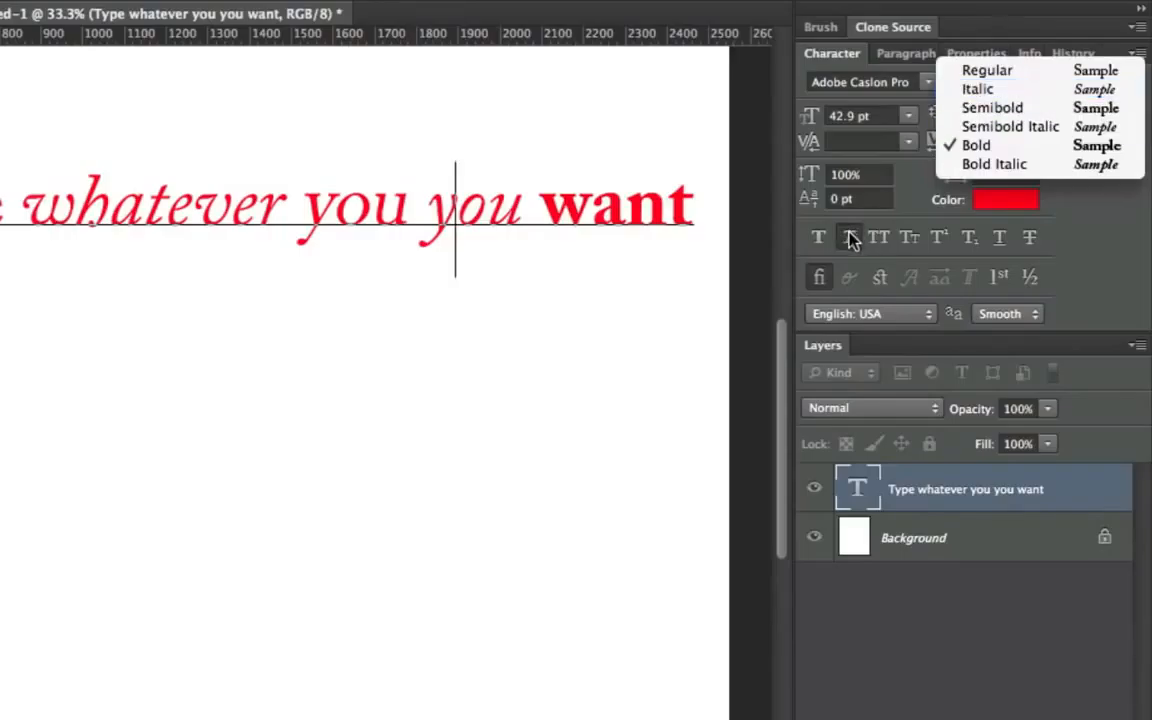
{"action": "left_click", "coordinate": [420, 220]}
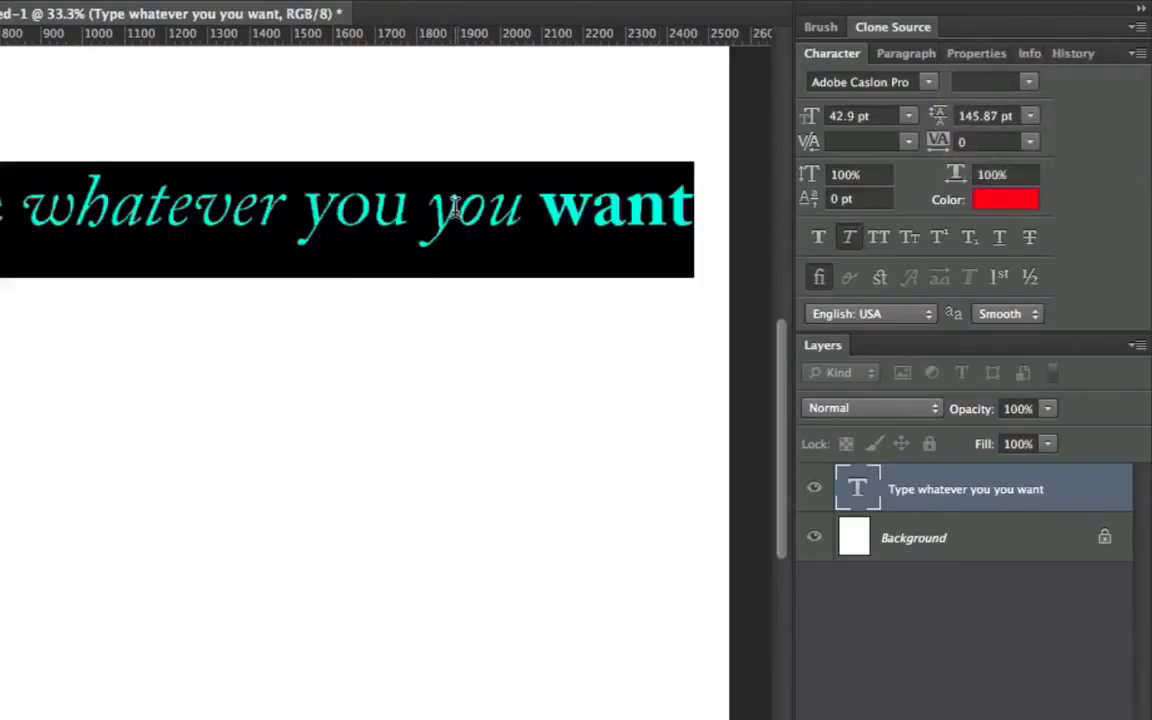
- Delete both occurrences of "you" between "whatever" and "want" in the headline
{"action": "key", "text": "ctrl+a"}
{"action": "left_click", "coordinate": [483, 205]}
{"action": "double_click", "coordinate": [350, 200]}
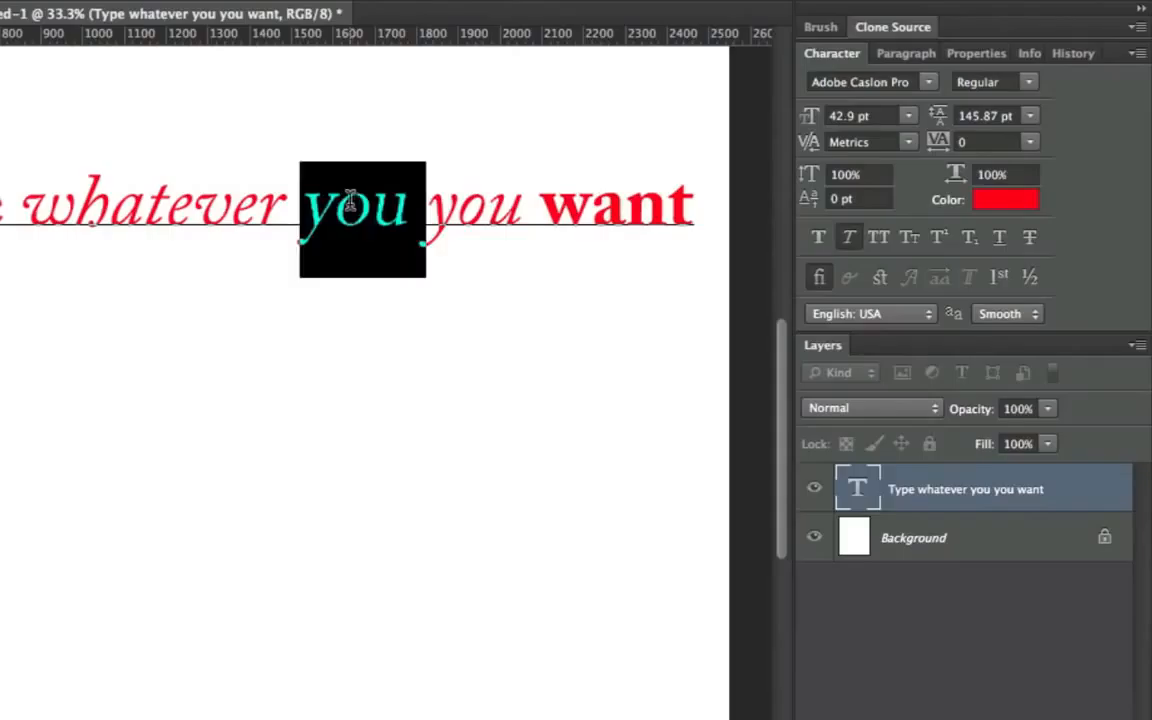
{"action": "key", "text": "BackSpace"}
{"action": "key", "text": "shift+Right"}
{"action": "key", "text": "shift+Right"}
{"action": "key", "text": "shift+Right"}
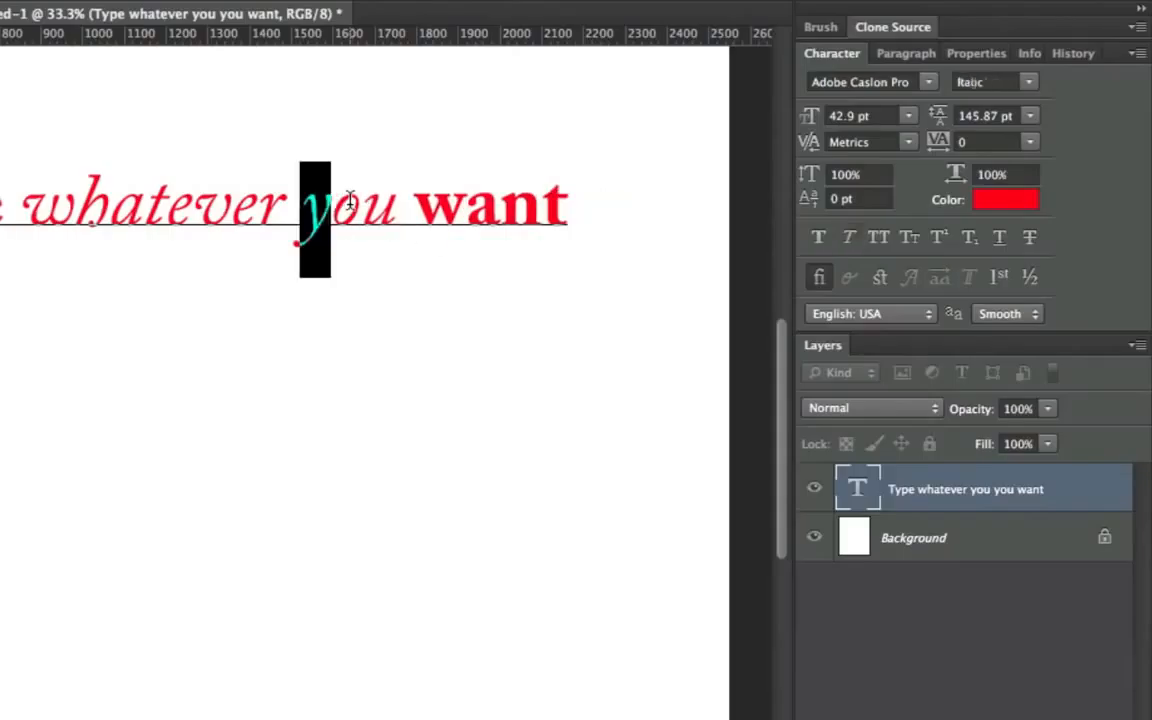
{"action": "key", "text": "Left"}
{"action": "key", "text": "Delete"}
{"action": "key", "text": "Delete"}
{"action": "key", "text": "Delete"}
{"action": "key", "text": "Delete"}
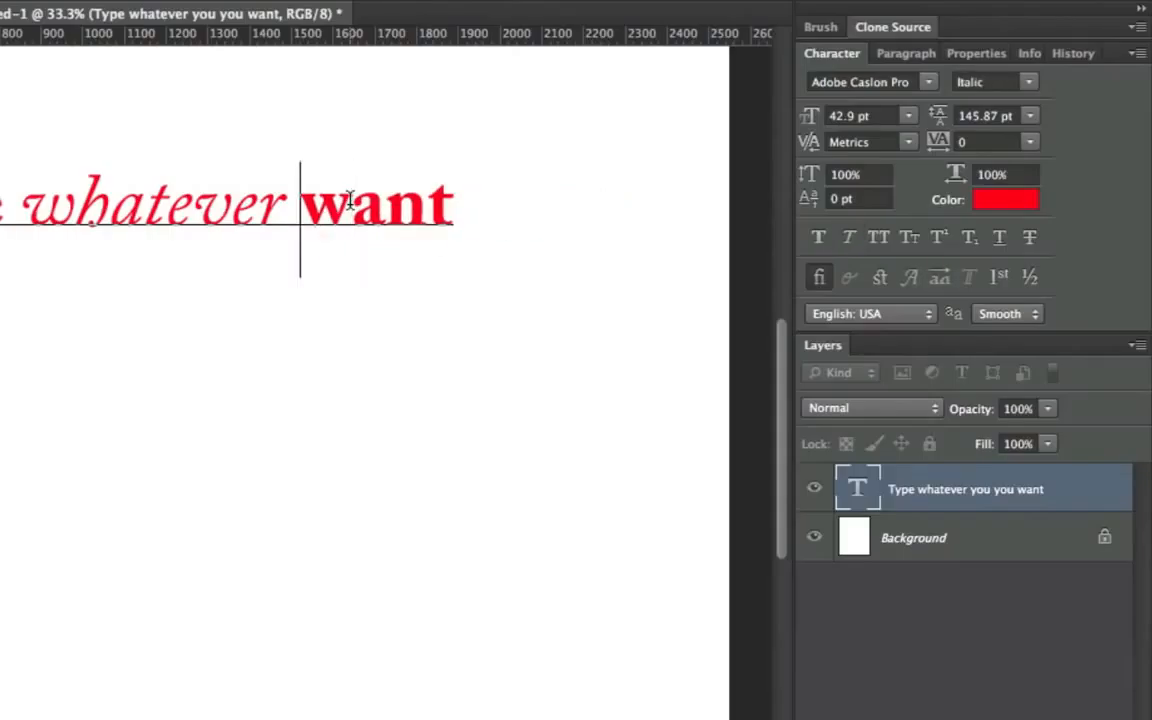
- Insert the word "you" before "want" in the headline and set it to the Regular font style
{"action": "type", "text": "you"}
{"action": "key", "text": "shift+Left"}
{"action": "key", "text": "shift+Left"}
{"action": "key", "text": "shift+Left"}
{"action": "key", "text": "shift+Left"}
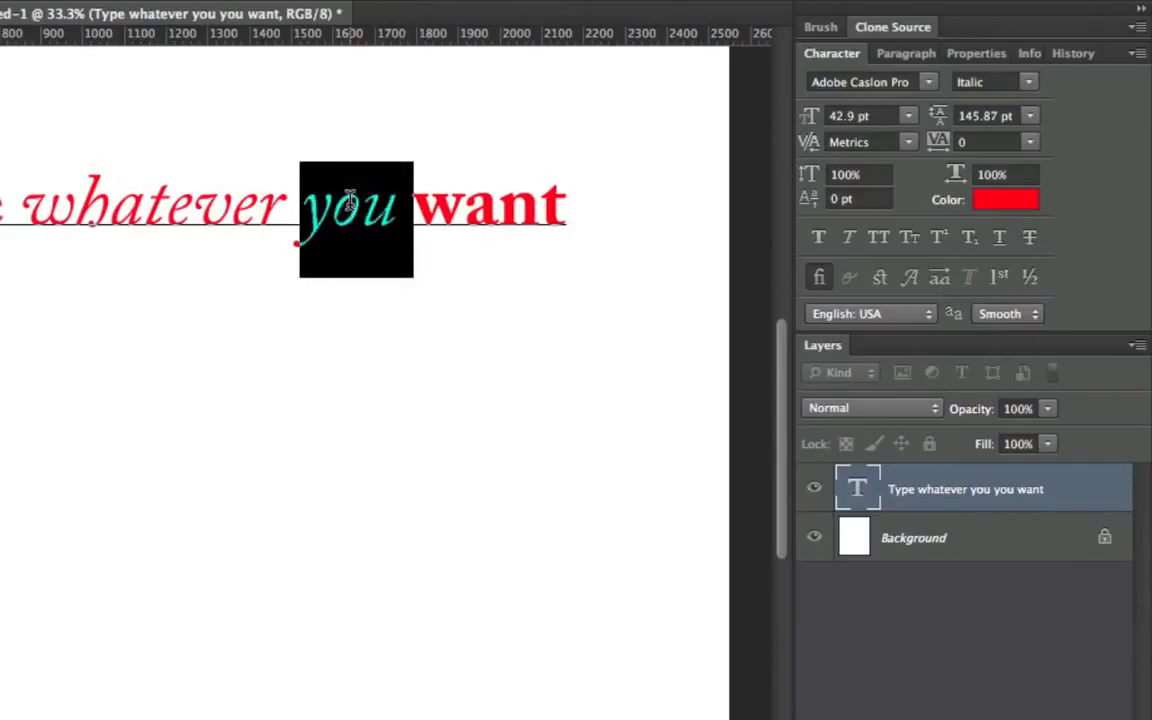
{"action": "left_click", "coordinate": [1028, 82]}
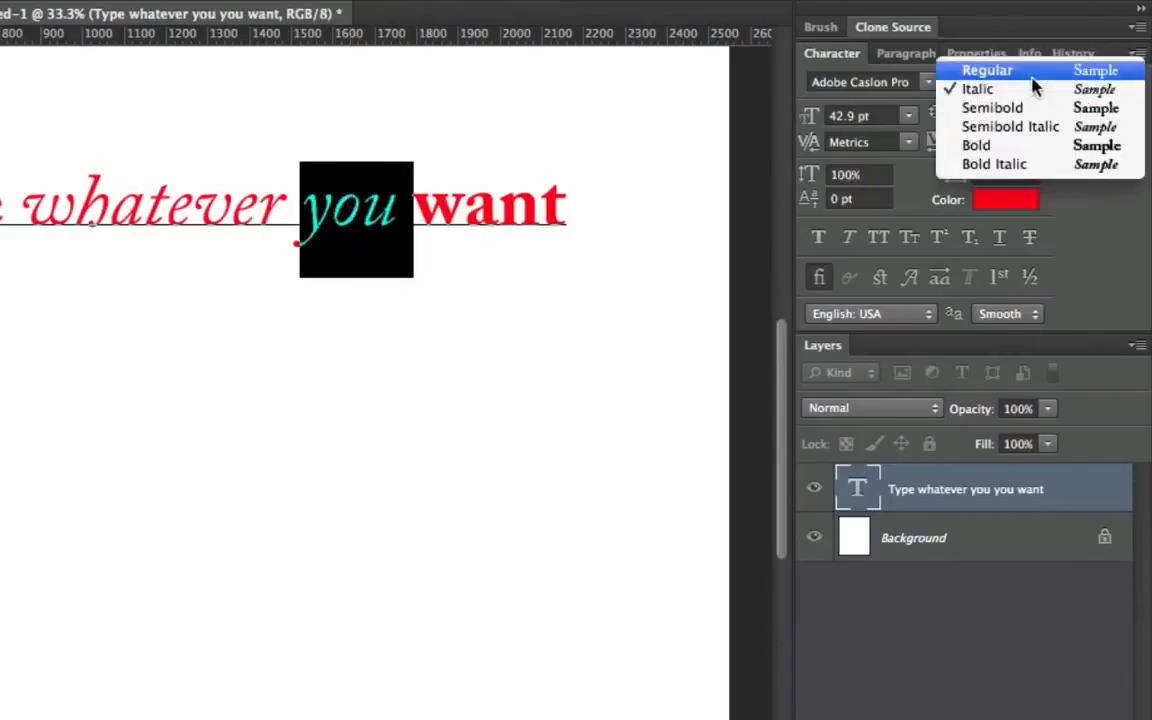
{"action": "left_click", "coordinate": [1030, 69]}
- Set the word "you" in the headline to the Bold font style and commit the text edit
{"action": "left_click", "coordinate": [478, 207]}
{"action": "double_click", "coordinate": [328, 208]}
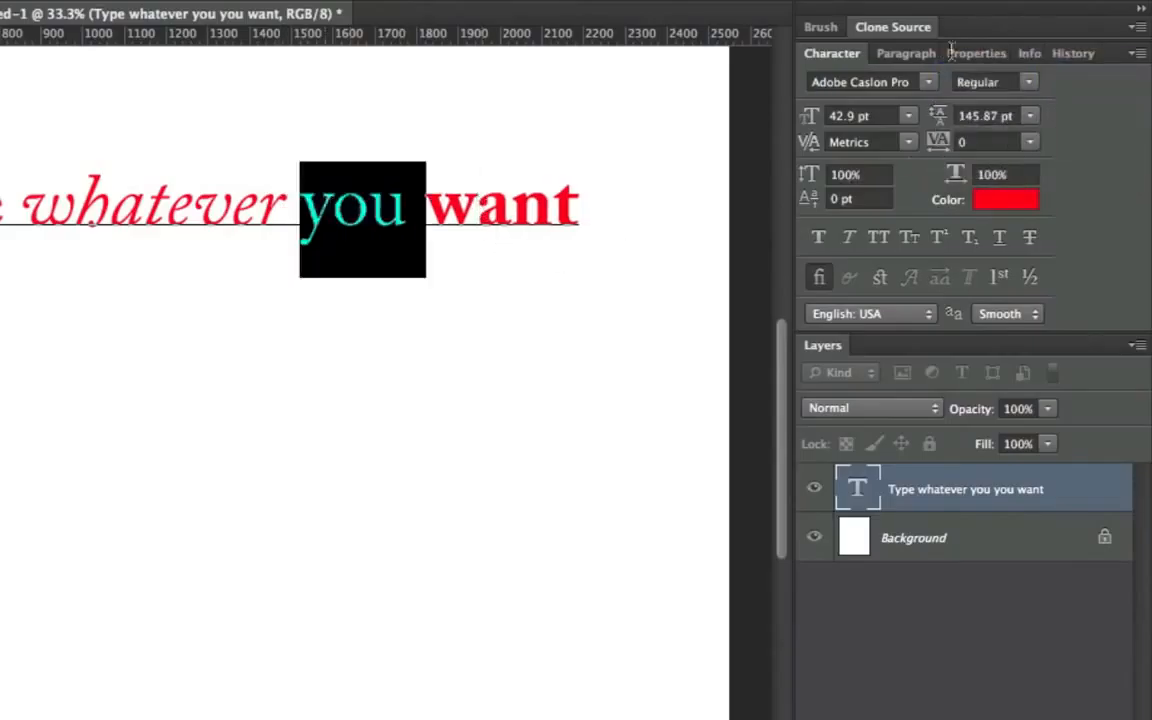
{"action": "left_click", "coordinate": [1028, 82]}
{"action": "left_click", "coordinate": [1030, 147]}
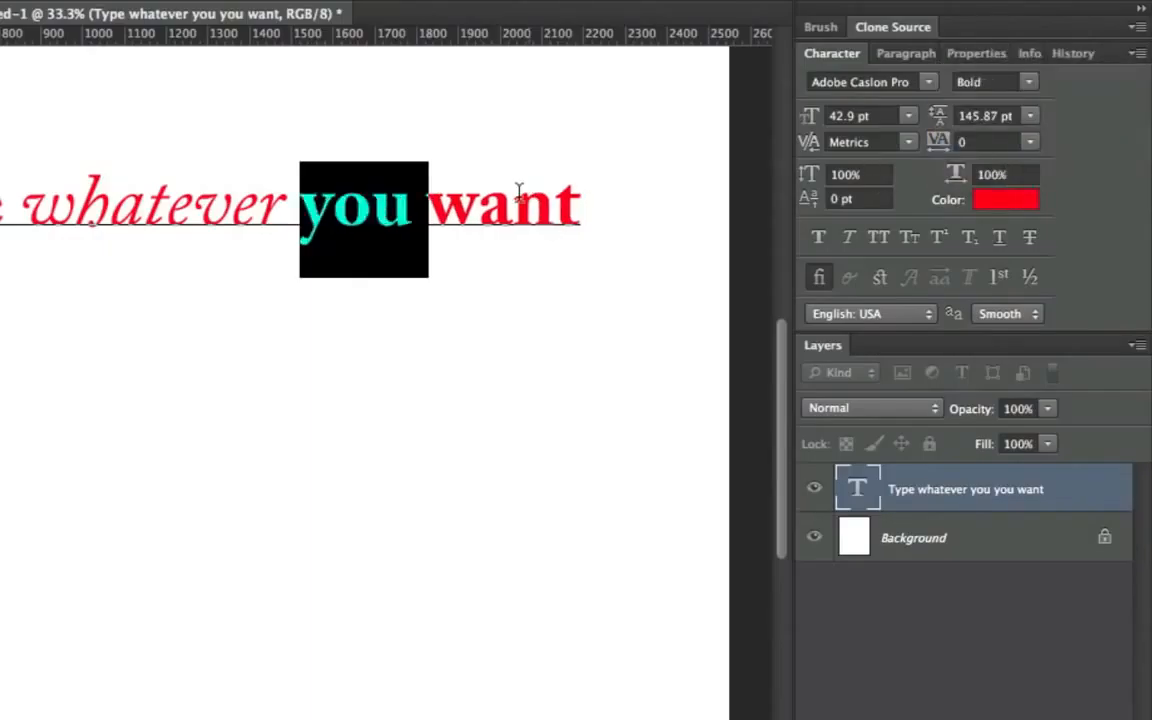
{"action": "left_click", "coordinate": [512, 205]}
{"action": "key", "text": "ctrl+Return"}
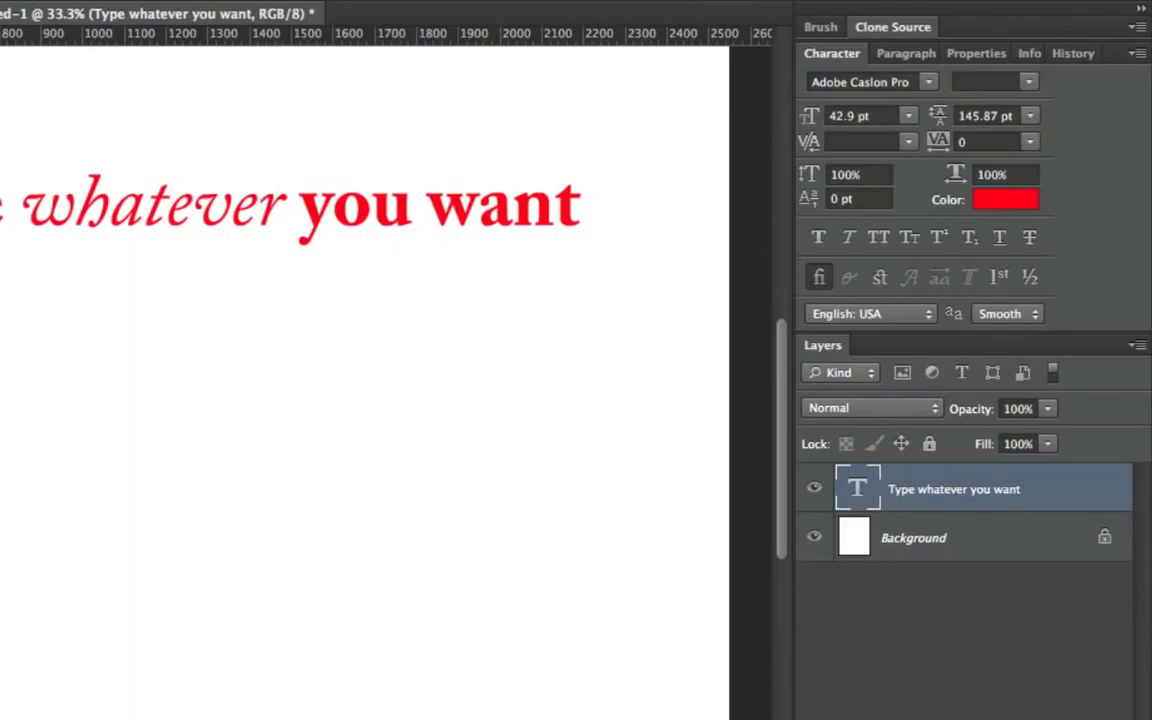
- Draw a paragraph text box about 1090 by 715 px below the headline containing "now it will always fit in this box no matter what"
{"action": "left_click_drag", "start_coordinate": [260, 255], "coordinate": [336, 307]}
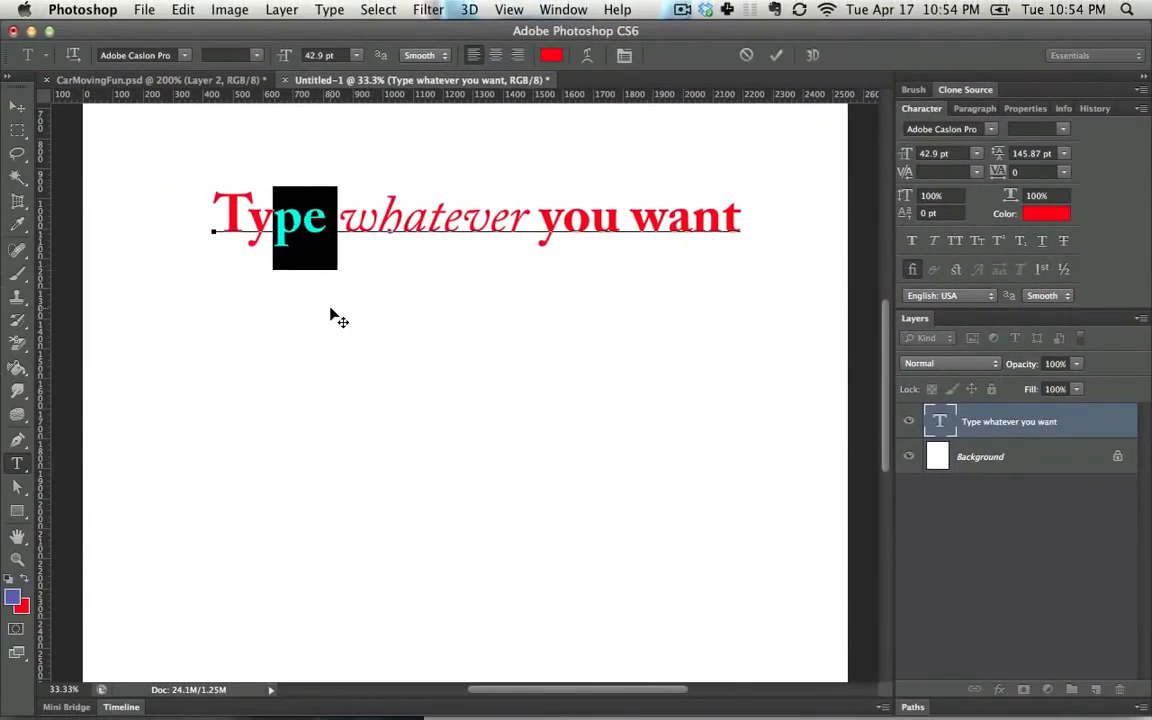
{"action": "key", "text": "ctrl+Return"}
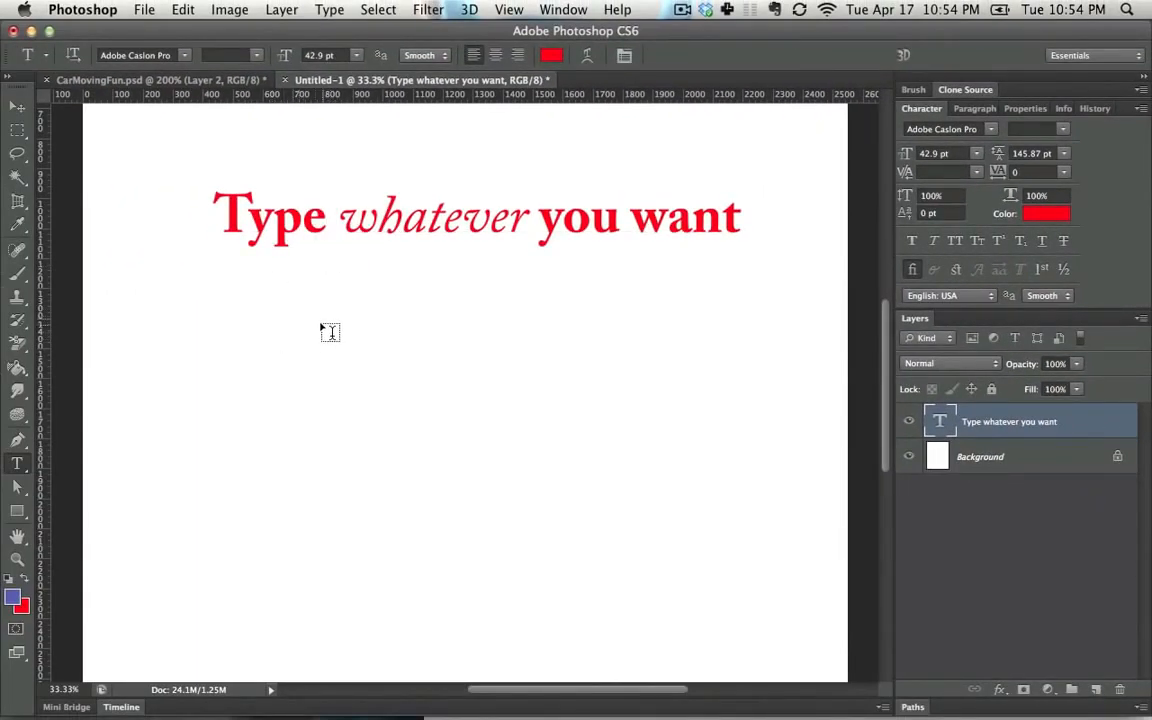
{"action": "left_click_drag", "start_coordinate": [307, 306], "coordinate": [634, 520]}
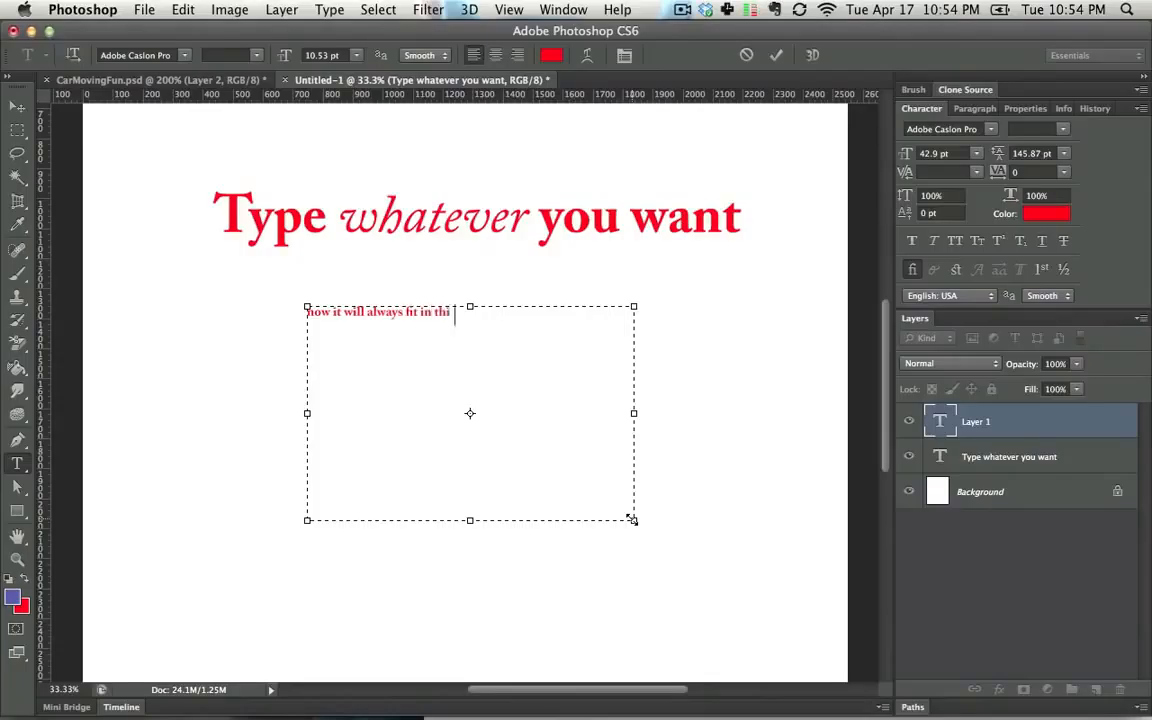
{"action": "type", "text": "how it will always fit in this box no matter what"}
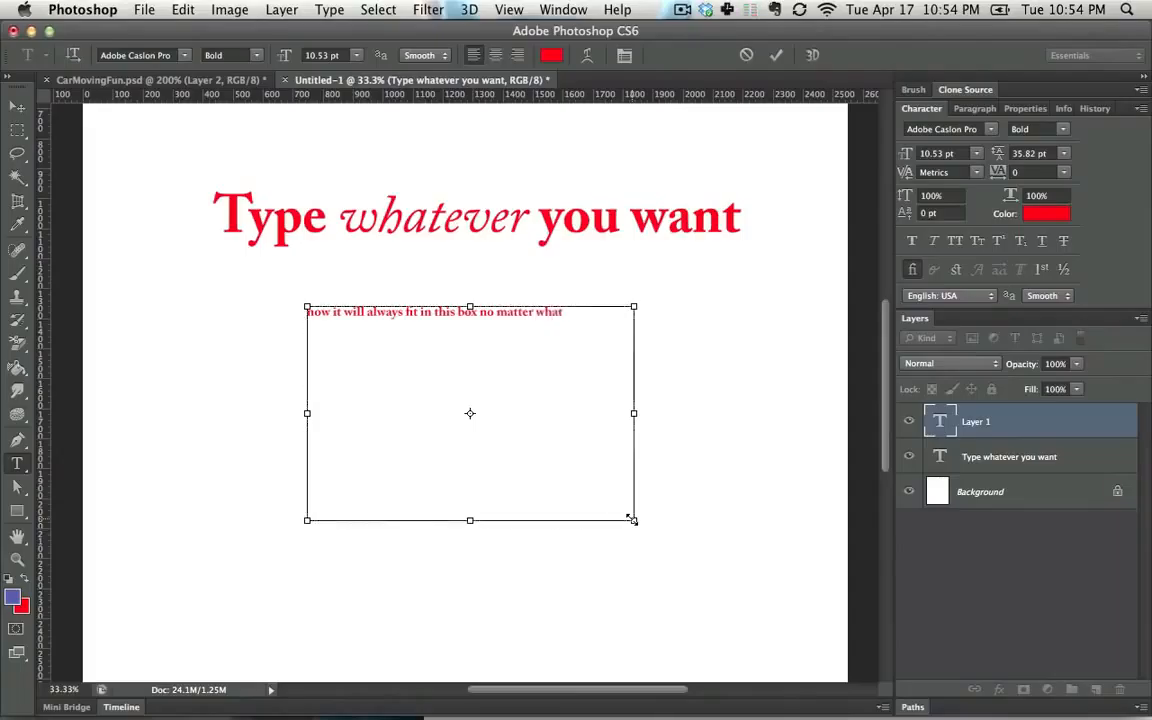
- Copy the sentence and paste it repeatedly until the text fills the paragraph box
{"action": "key", "text": "super+a"}
{"action": "key", "text": "super+c"}
{"action": "key", "text": "super+v"}
{"action": "key", "text": "super+v"}
{"action": "key", "text": "super+v"}
{"action": "key", "text": "super+v"}
{"action": "key", "text": "super+v"}
{"action": "key", "text": "super+v"}
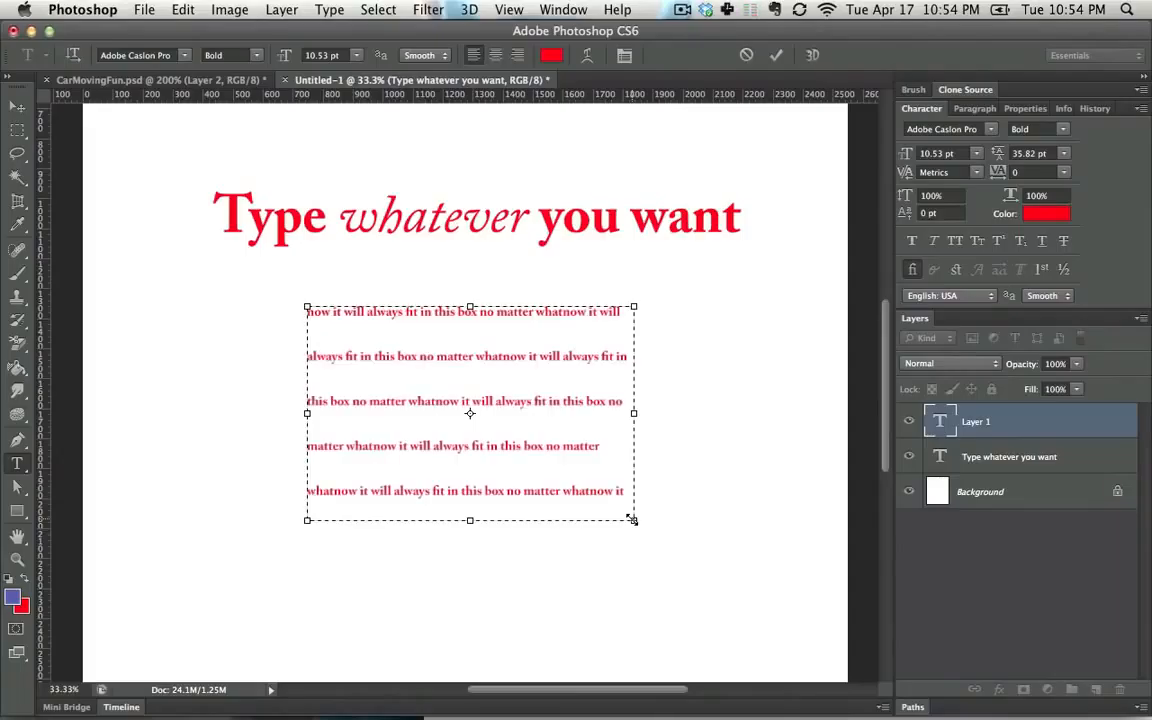
- Reduce the leading of all the paragraph box's text to 17.82 pt
{"action": "key", "text": "super+a"}
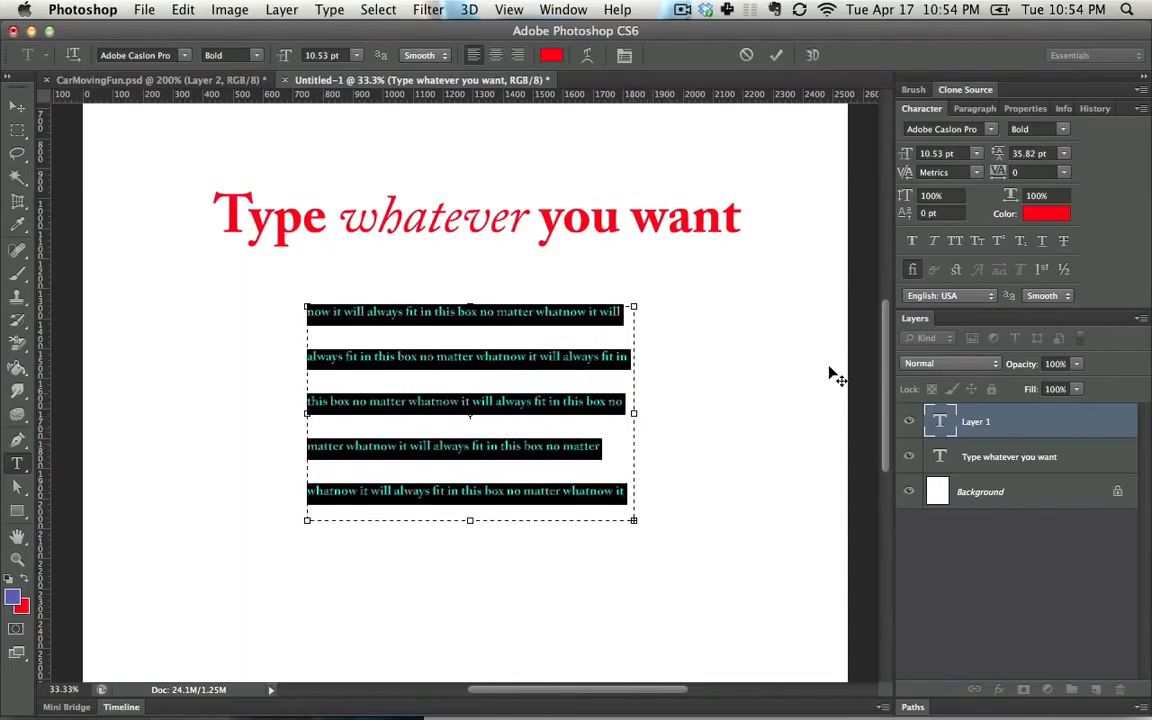
{"action": "key", "text": "alt+Up"}
{"action": "key", "text": "alt+Up"}
{"action": "key", "text": "alt+Up"}
{"action": "key", "text": "alt+Up"}
{"action": "key", "text": "alt+Up"}
{"action": "key", "text": "alt+Up"}
{"action": "key", "text": "alt+Up"}
{"action": "key", "text": "alt+Up"}
{"action": "key", "text": "alt+Up"}
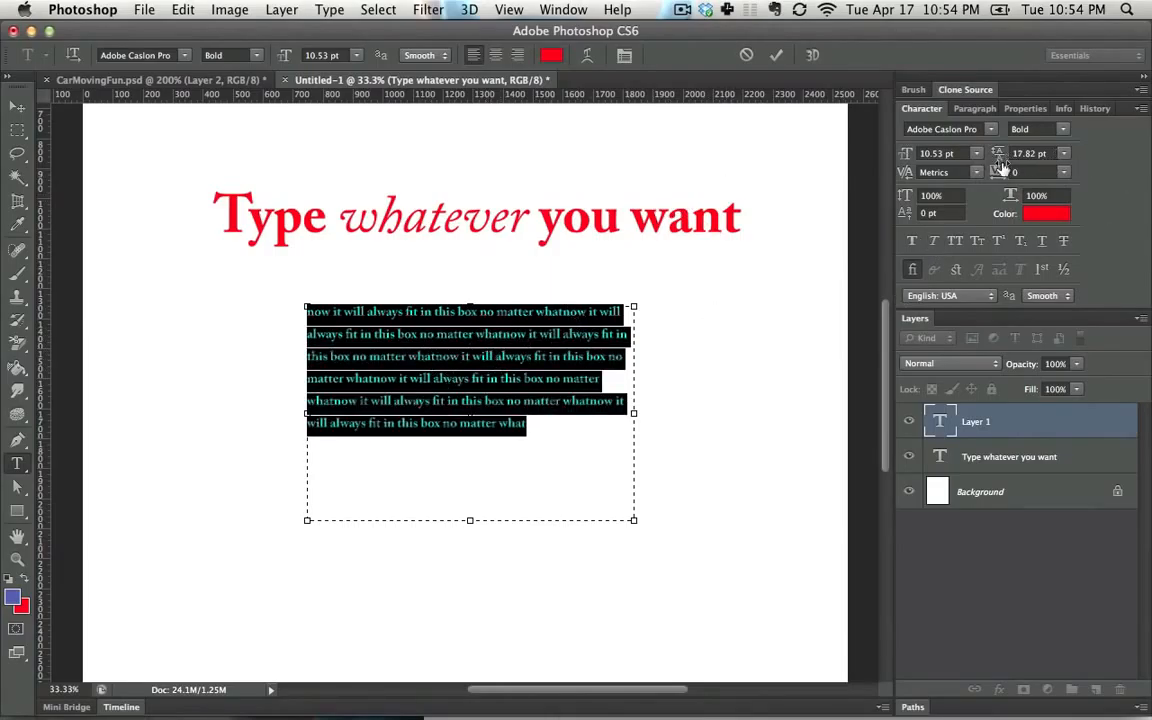
- Set the paragraph text's leading to 18.01 pt and fill the box with more pasted copies of the sentence, committing the edit
{"action": "left_click_drag", "start_coordinate": [1000, 165], "coordinate": [1001, 165]}
{"action": "key", "text": "super+h"}
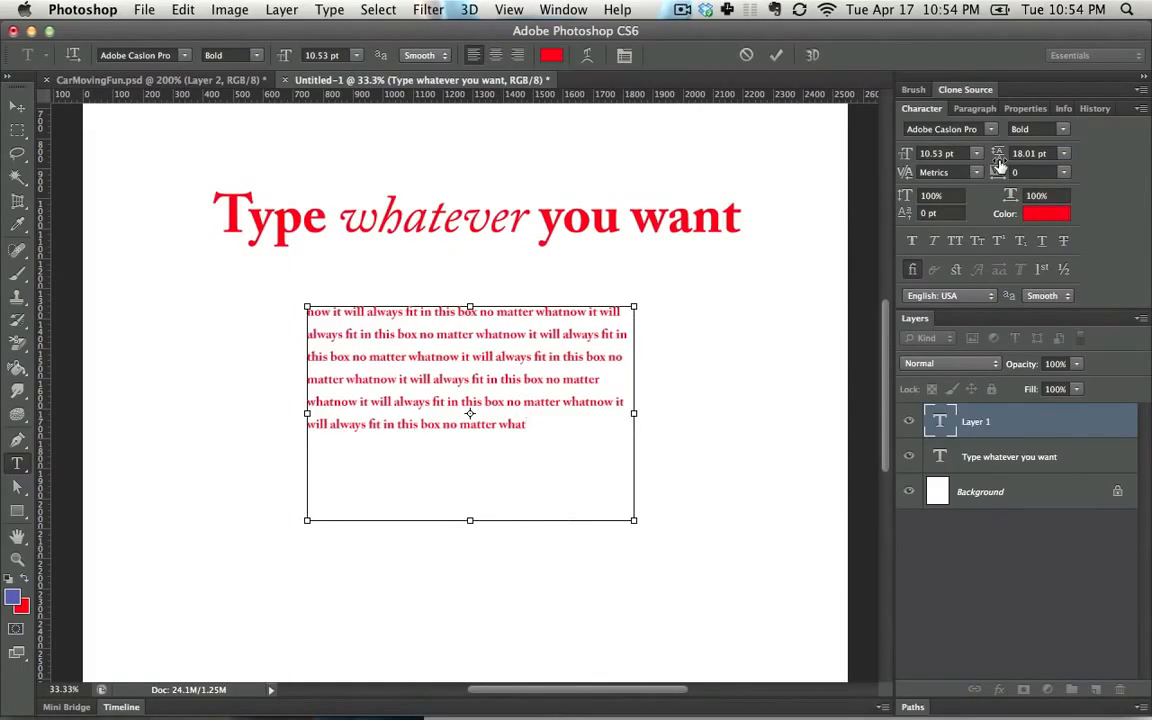
{"action": "key", "text": "super+v"}
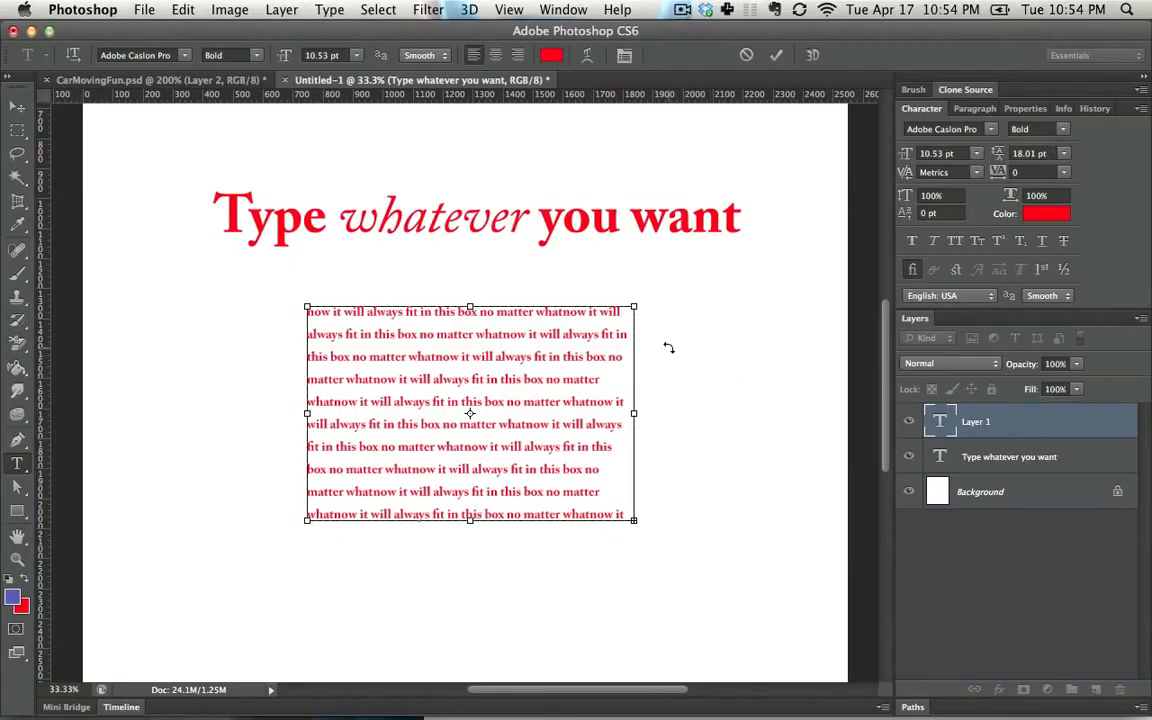
{"action": "key", "text": "super+Return"}
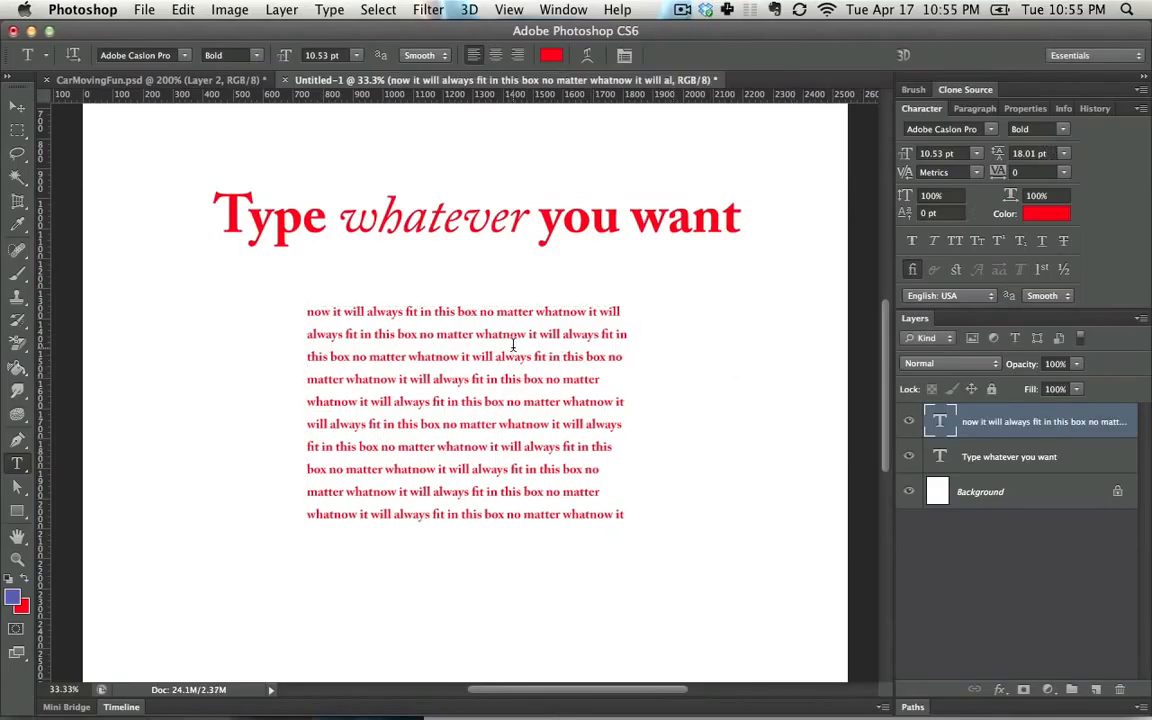
- Move the paragraph text block up beneath the headline so its right edge lines up with the word "want"
{"action": "left_click", "coordinate": [17, 105]}
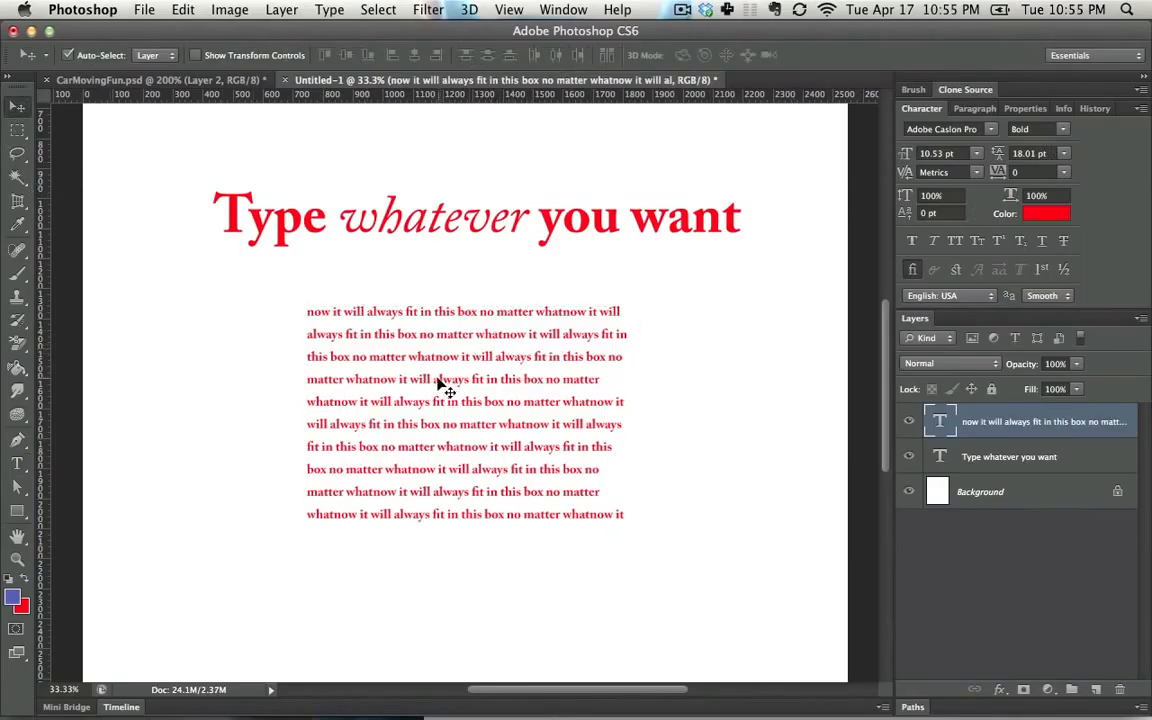
{"action": "left_click_drag", "start_coordinate": [424, 381], "coordinate": [555, 342]}
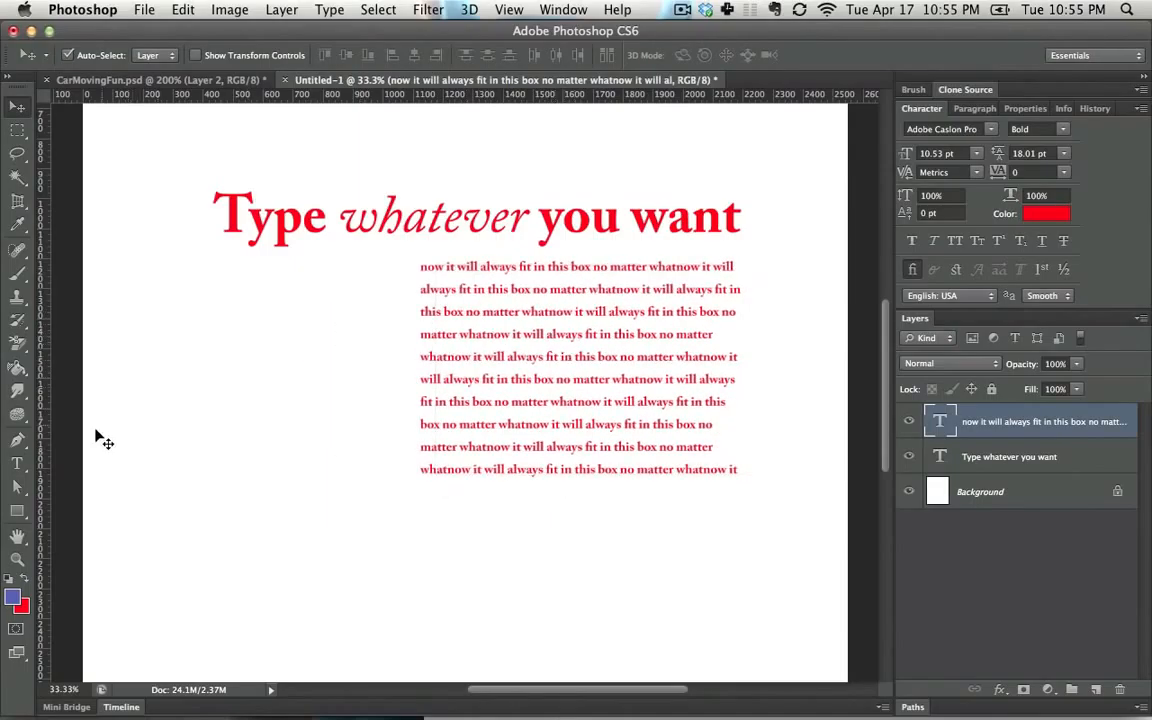
- Justify all the paragraph box's text with the last line left-aligned, and turn off hyphenation, committing the edit
{"action": "key", "text": "t"}
{"action": "left_click", "coordinate": [556, 398]}
{"action": "key", "text": "super+a"}
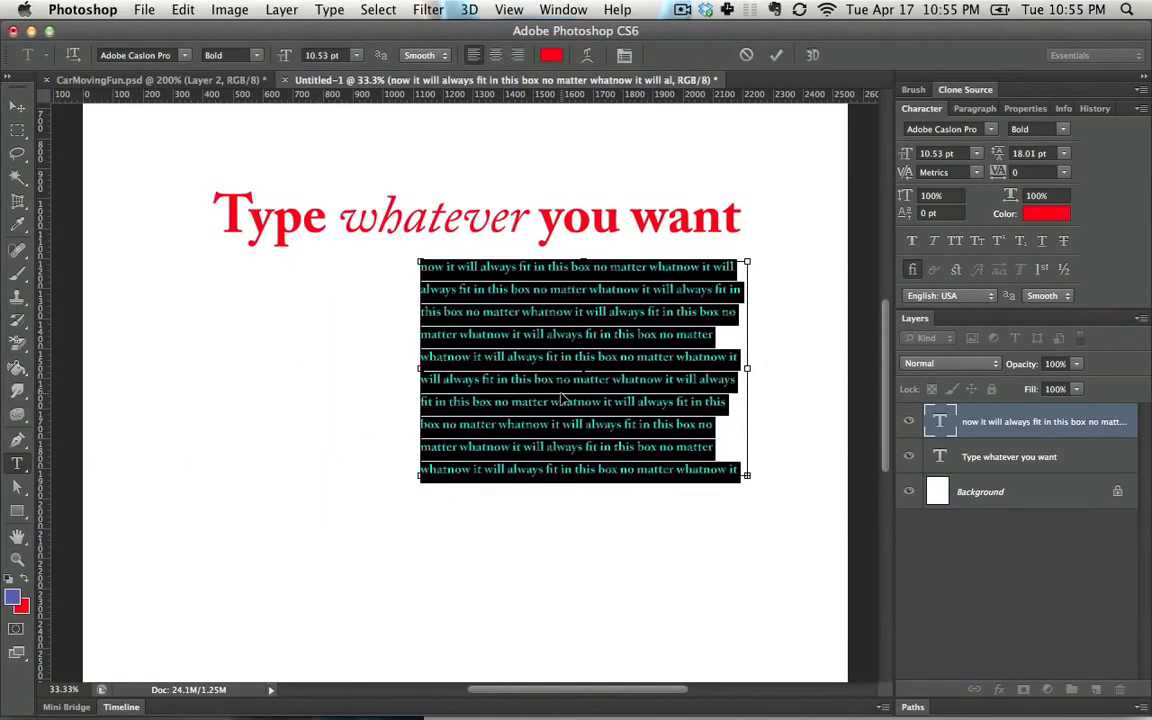
{"action": "left_click", "coordinate": [558, 9]}
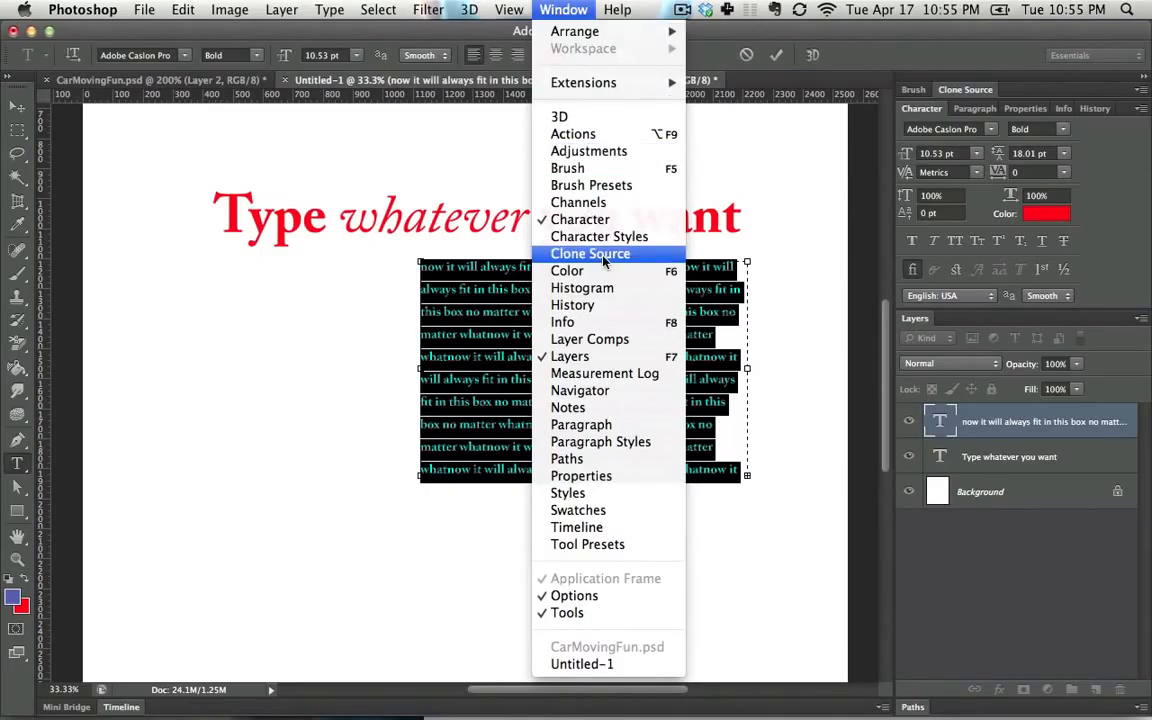
{"action": "left_click", "coordinate": [615, 425]}
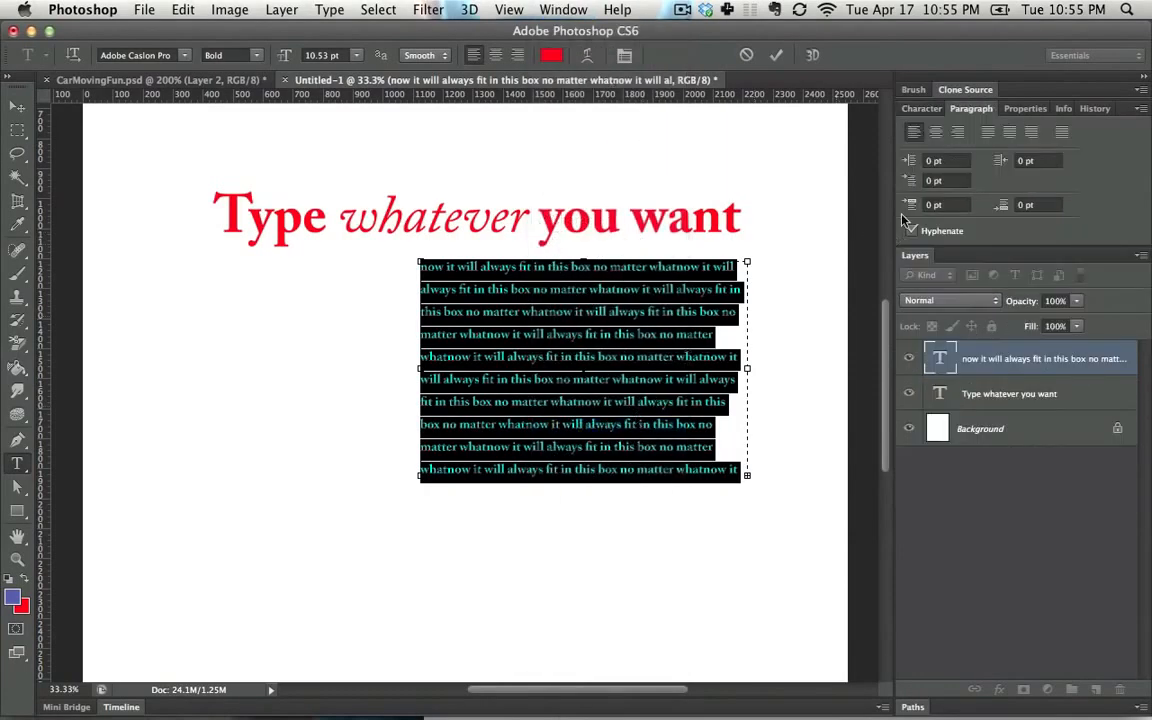
{"action": "left_click", "coordinate": [986, 133]}
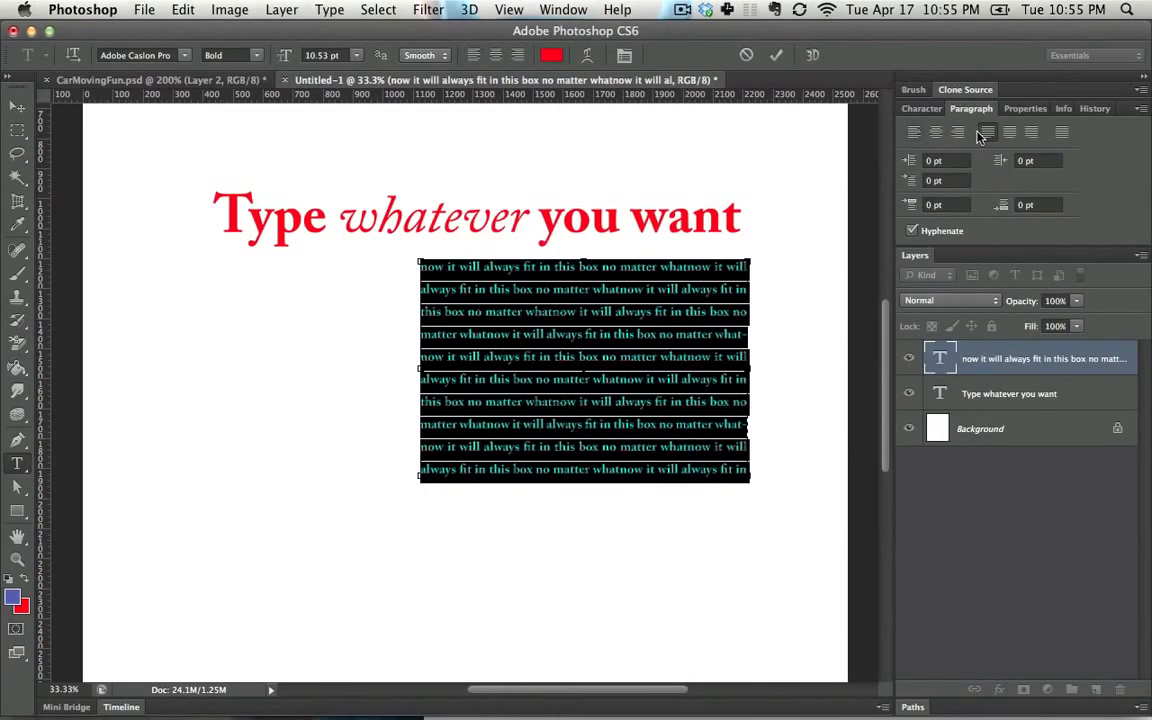
{"action": "left_click", "coordinate": [911, 232]}
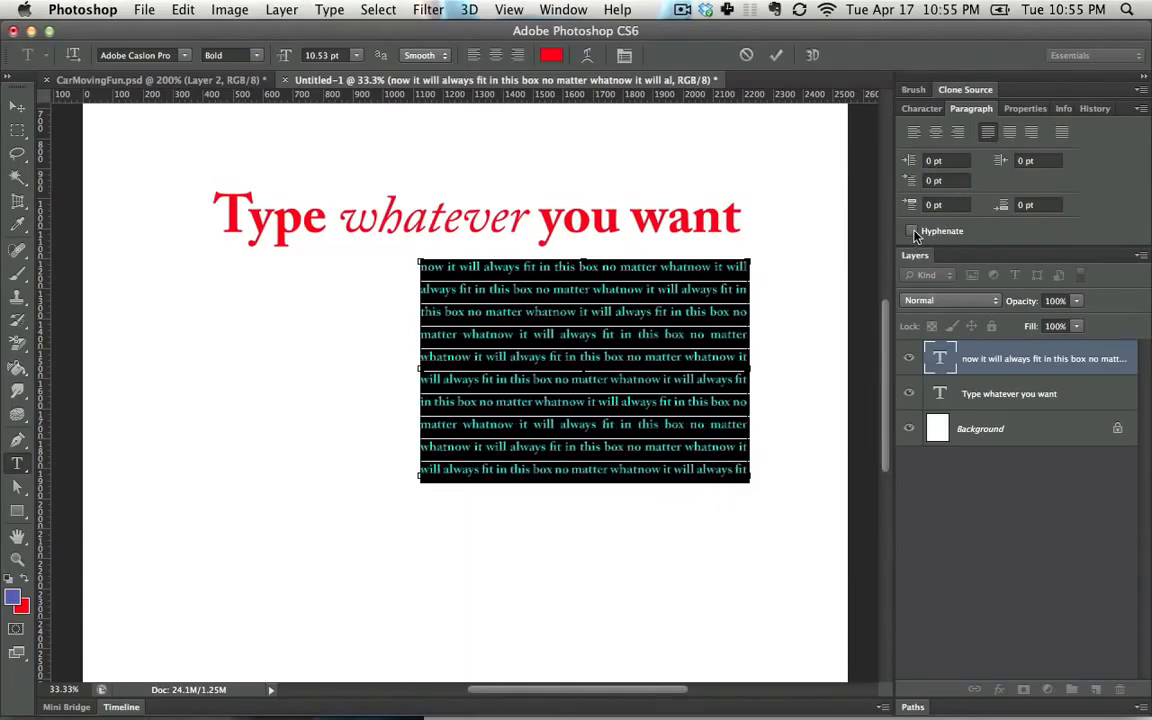
{"action": "key", "text": "super+Return"}
{"action": "left_click", "coordinate": [17, 106]}
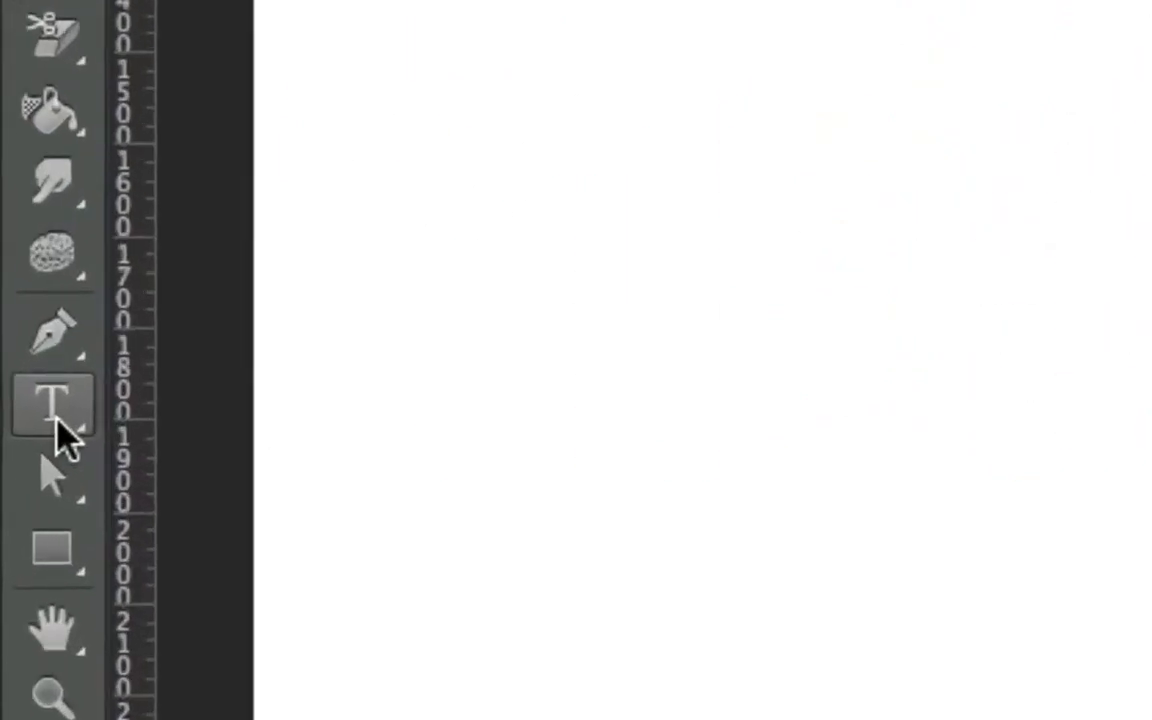
- Add the text "This is vertical" with the Vertical Type tool in the empty area beside the paragraph
{"action": "left_click", "coordinate": [17, 465]}
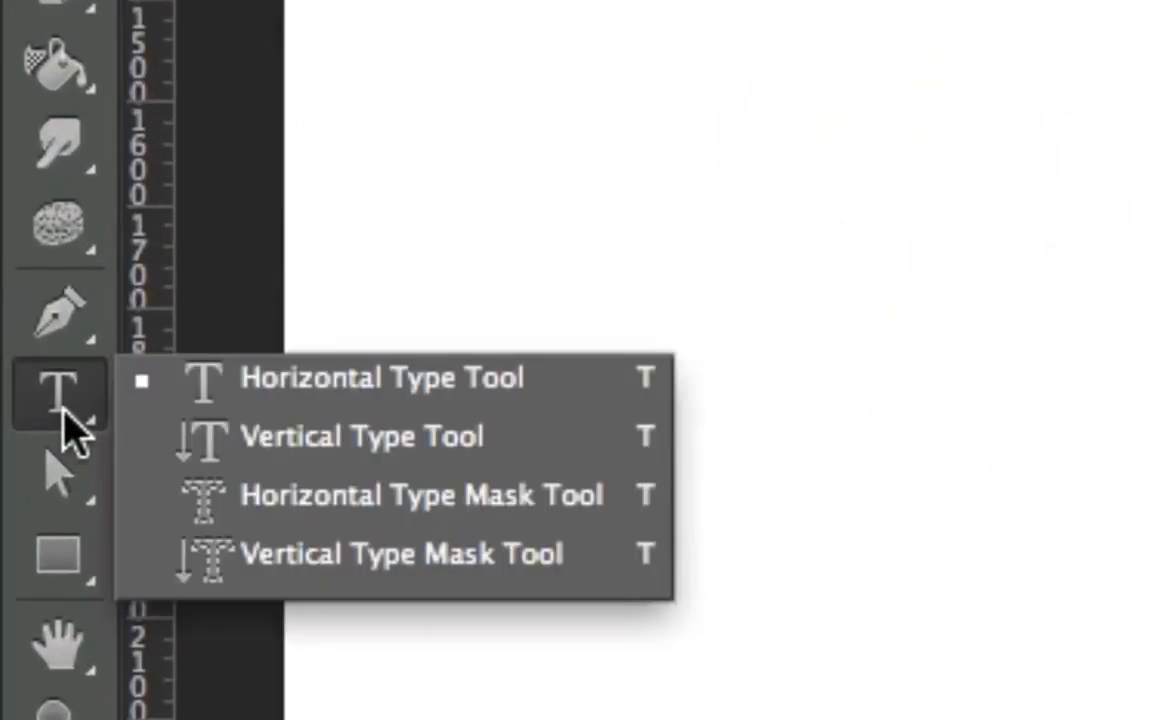
{"action": "left_click", "coordinate": [372, 460]}
{"action": "left_click", "coordinate": [242, 324]}
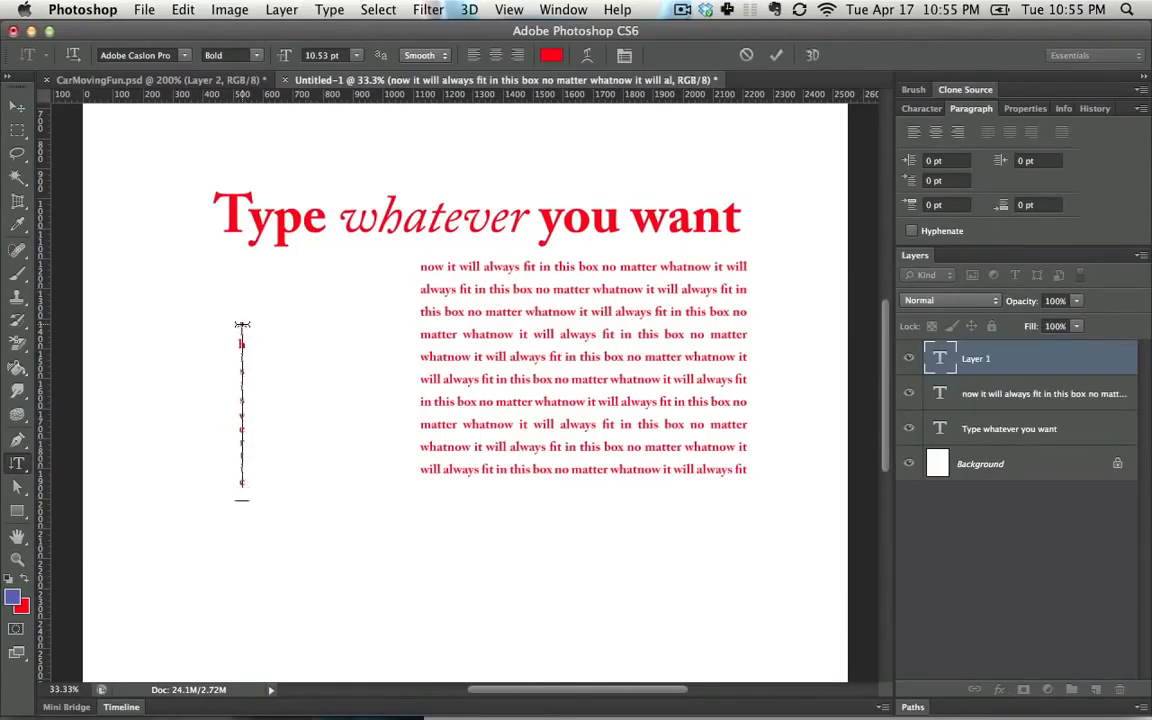
{"action": "key", "text": "super+Return"}
- Scale the vertical text to about 160% and move it to the blank space left of the headline
{"action": "key", "text": "super+t"}
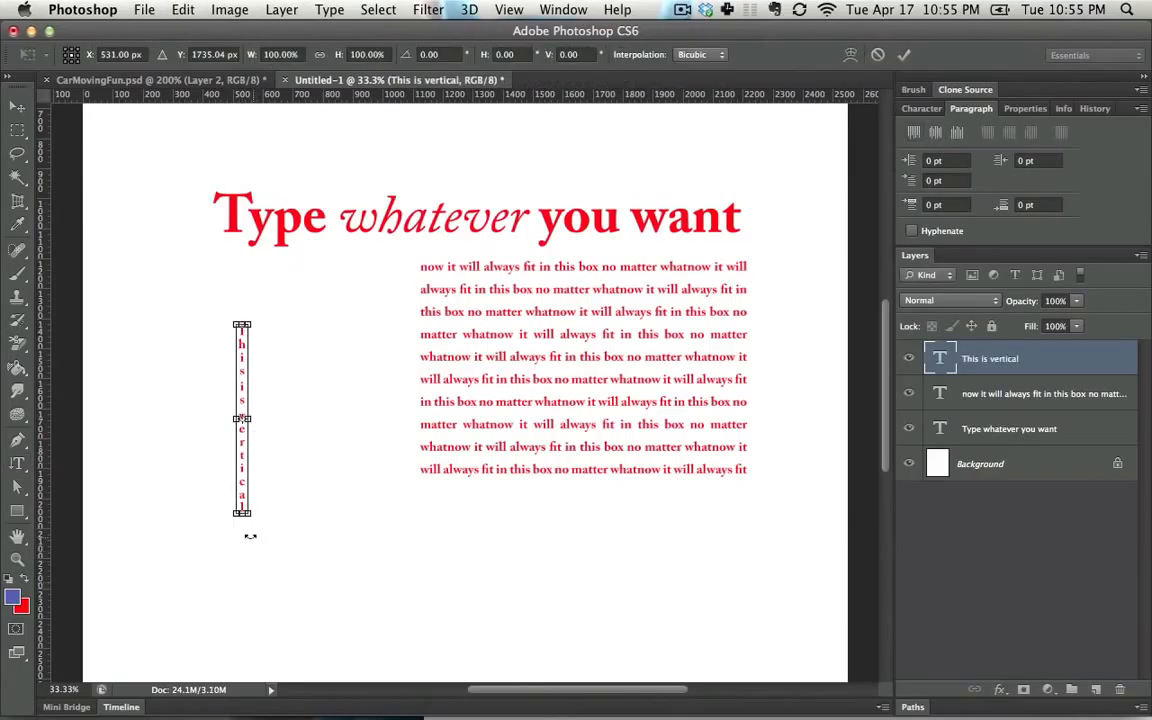
{"action": "left_click_drag", "start_coordinate": [248, 515], "coordinate": [352, 622]}
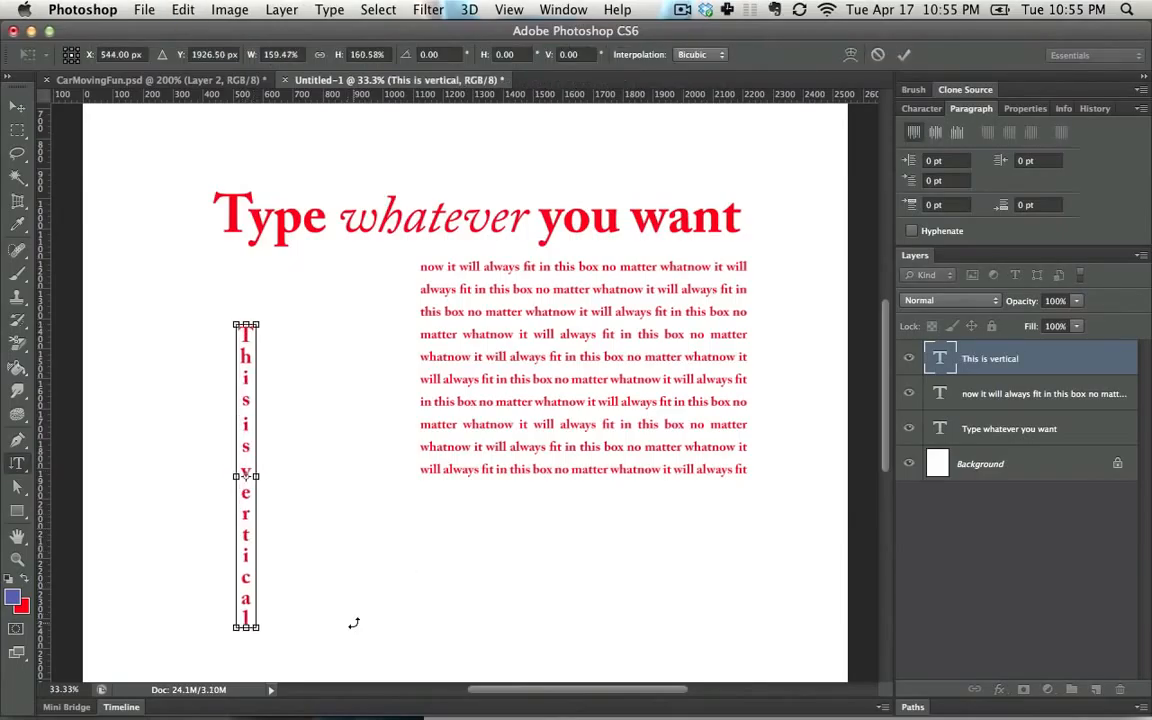
{"action": "key", "text": "Return"}
{"action": "left_click", "coordinate": [19, 107]}
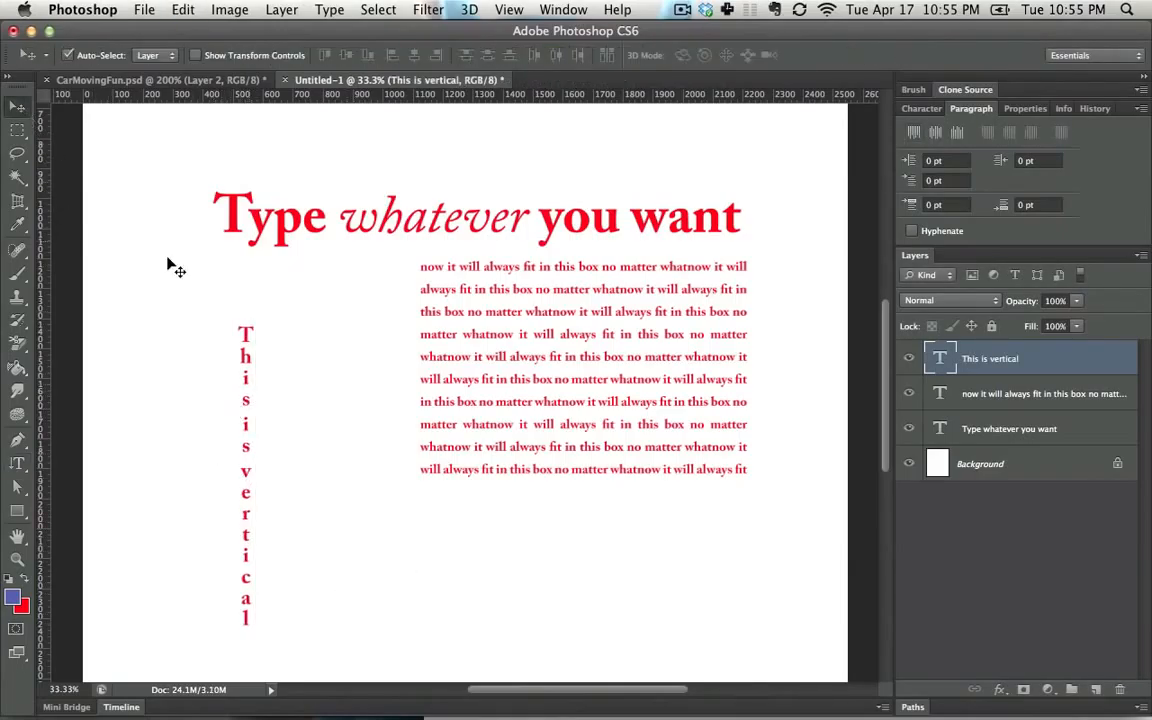
{"action": "left_click_drag", "start_coordinate": [242, 345], "coordinate": [148, 187]}
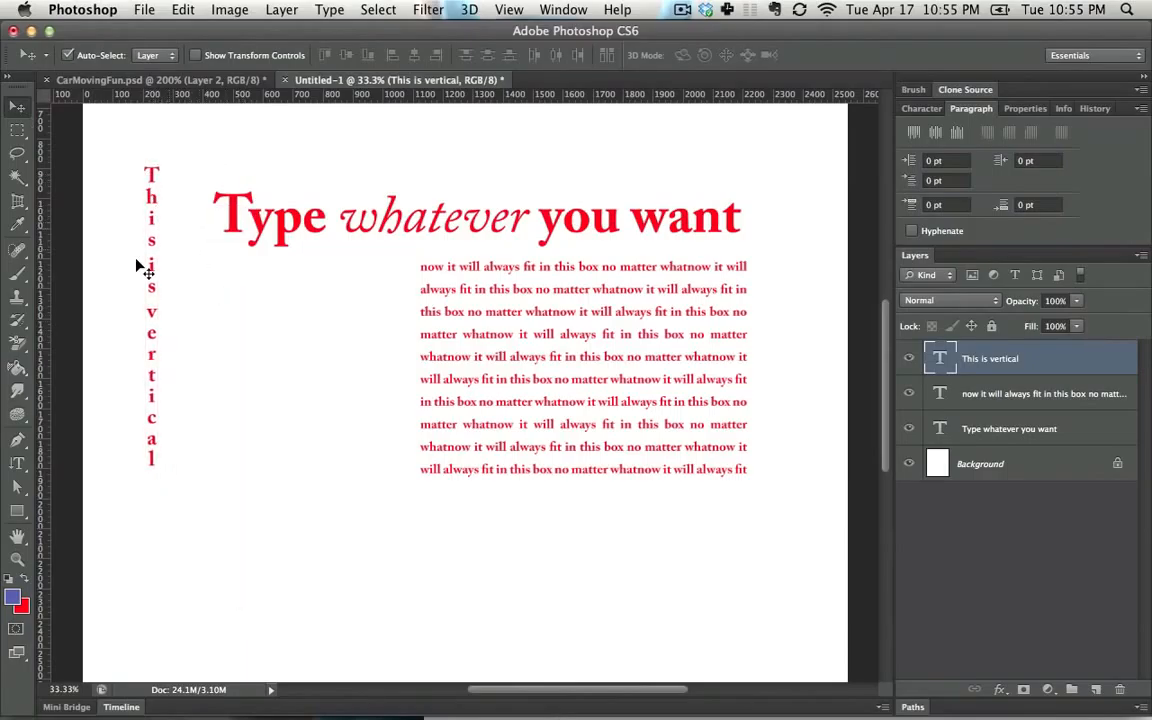
- Create a text-shaped selection reading "Here is selection from text" below the vertical text with the Horizontal Type Mask tool
{"action": "left_click", "coordinate": [20, 462]}
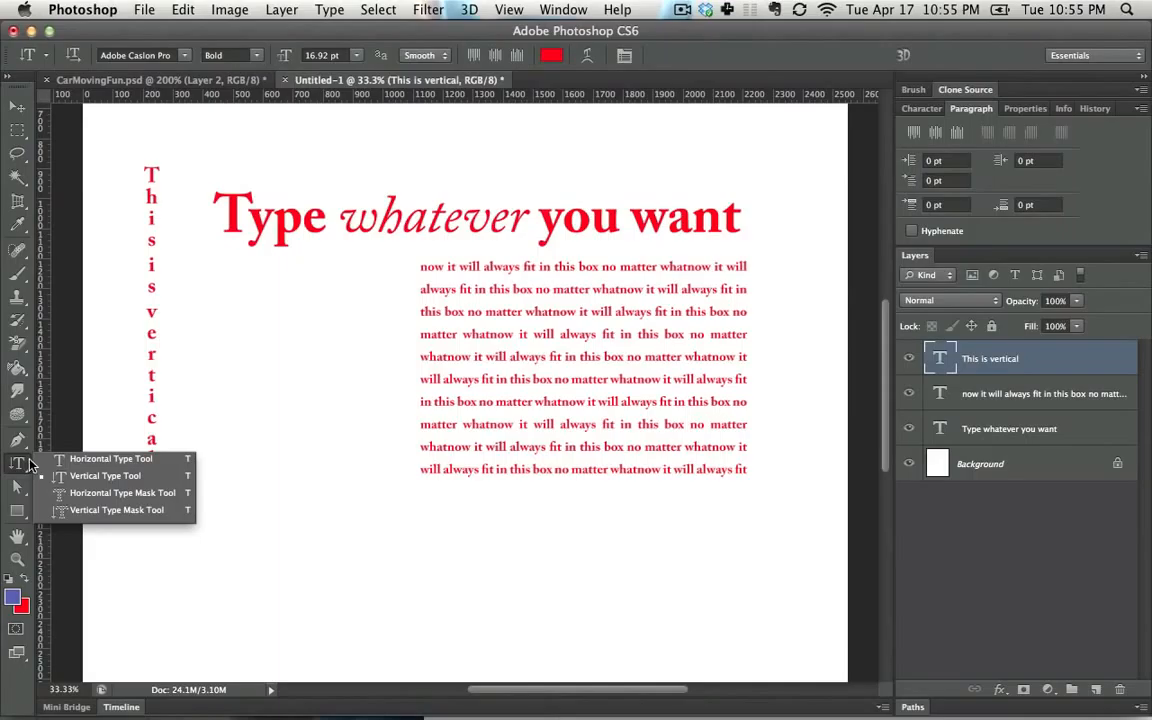
{"action": "left_click", "coordinate": [111, 493]}
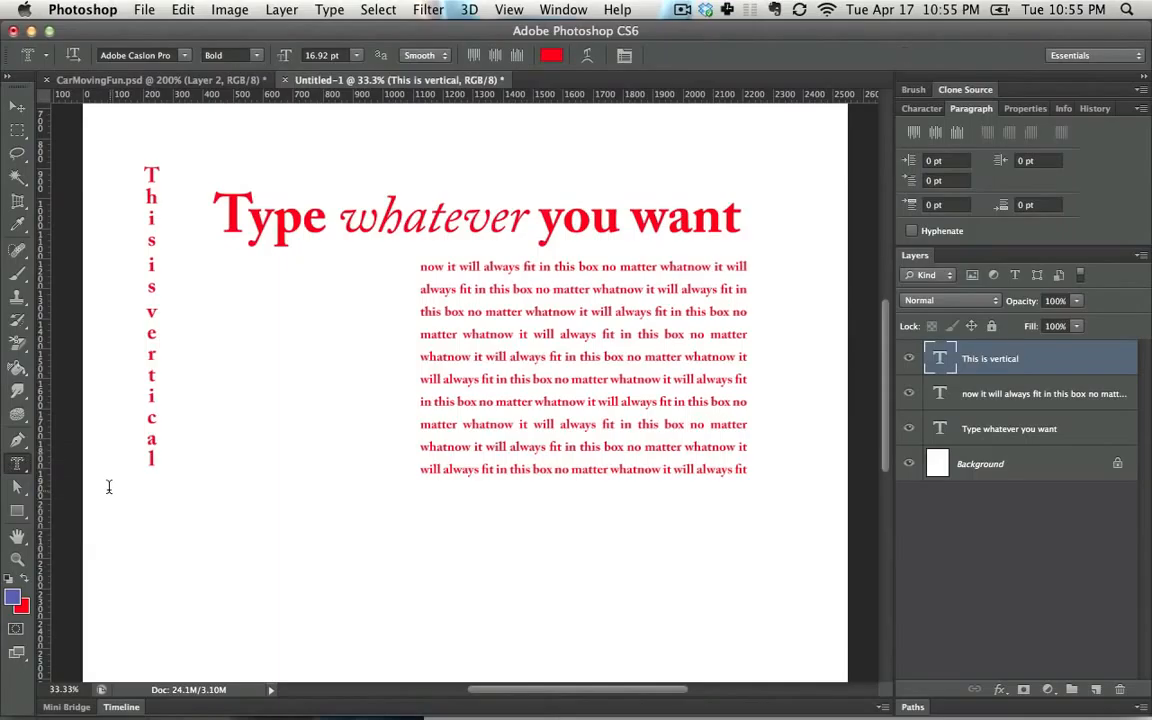
{"action": "left_click", "coordinate": [220, 503]}
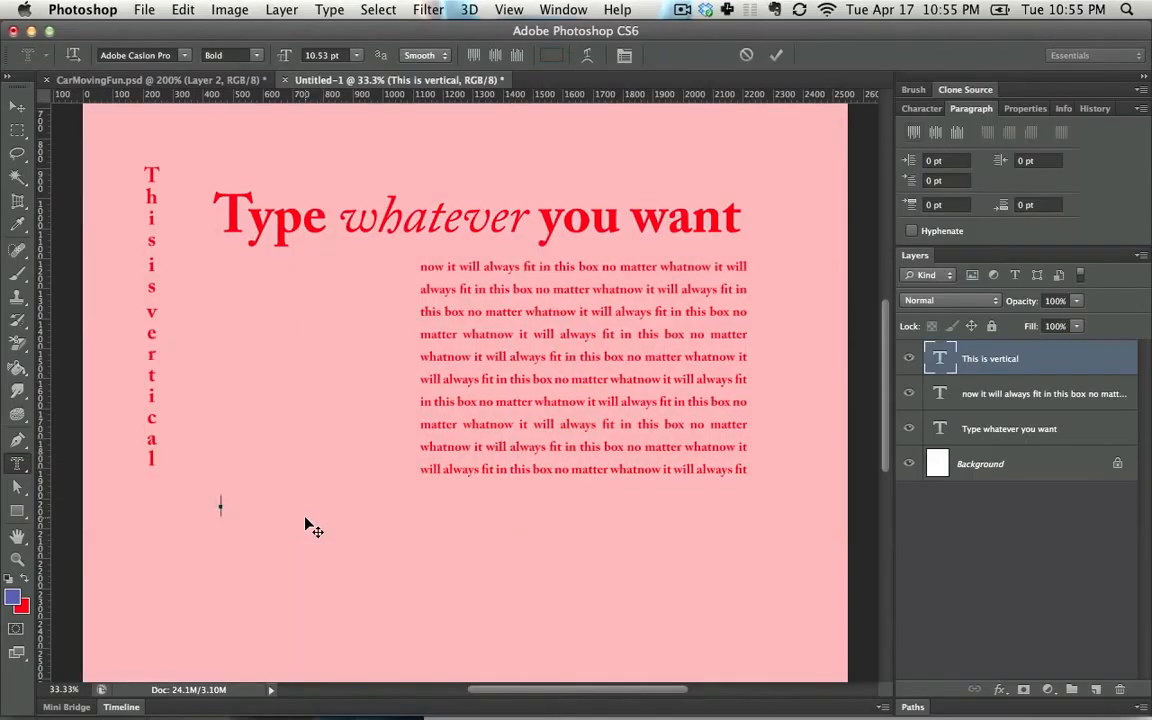
{"action": "type", "text": "Here is telection from th"}
{"action": "key", "text": "super+Return"}
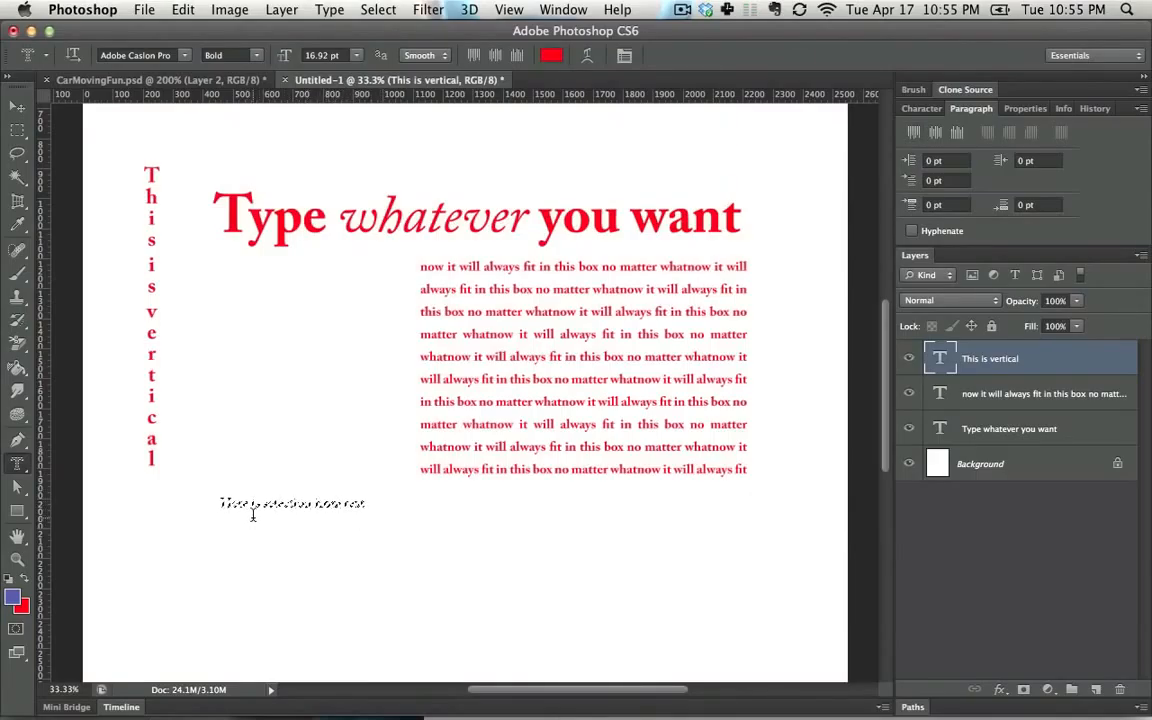
- Look through the type tool variants and clear the text-shaped selection
{"action": "left_click", "coordinate": [18, 466]}
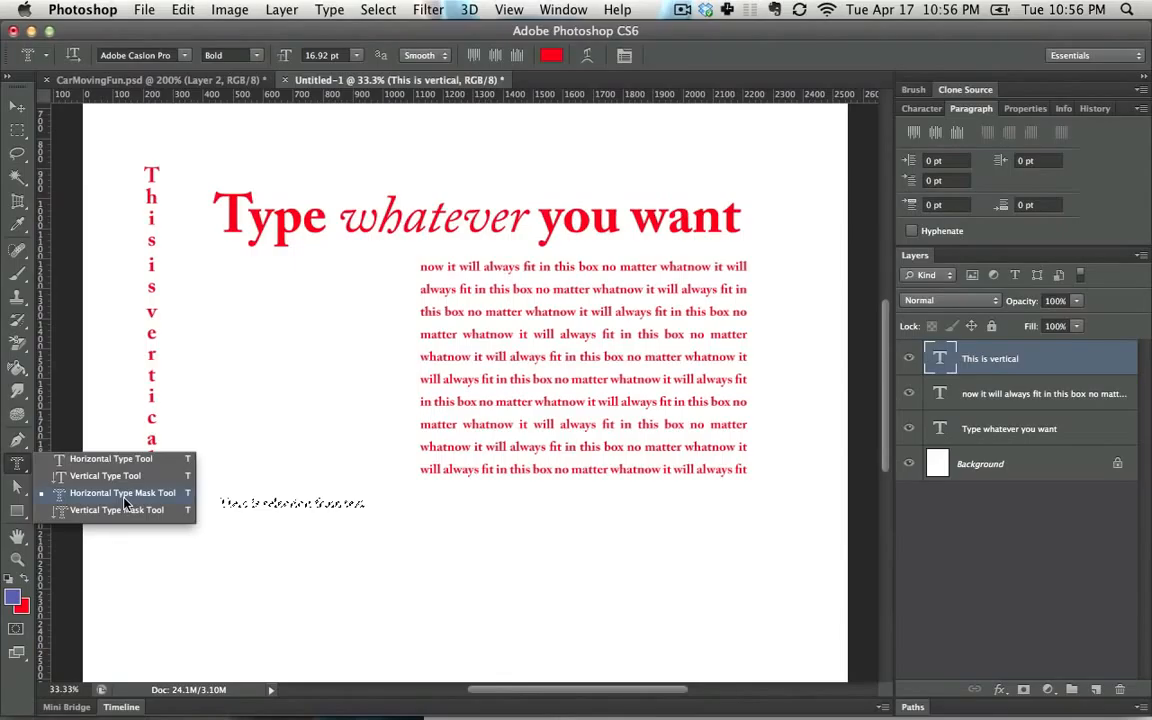
{"action": "left_click", "coordinate": [9, 467]}
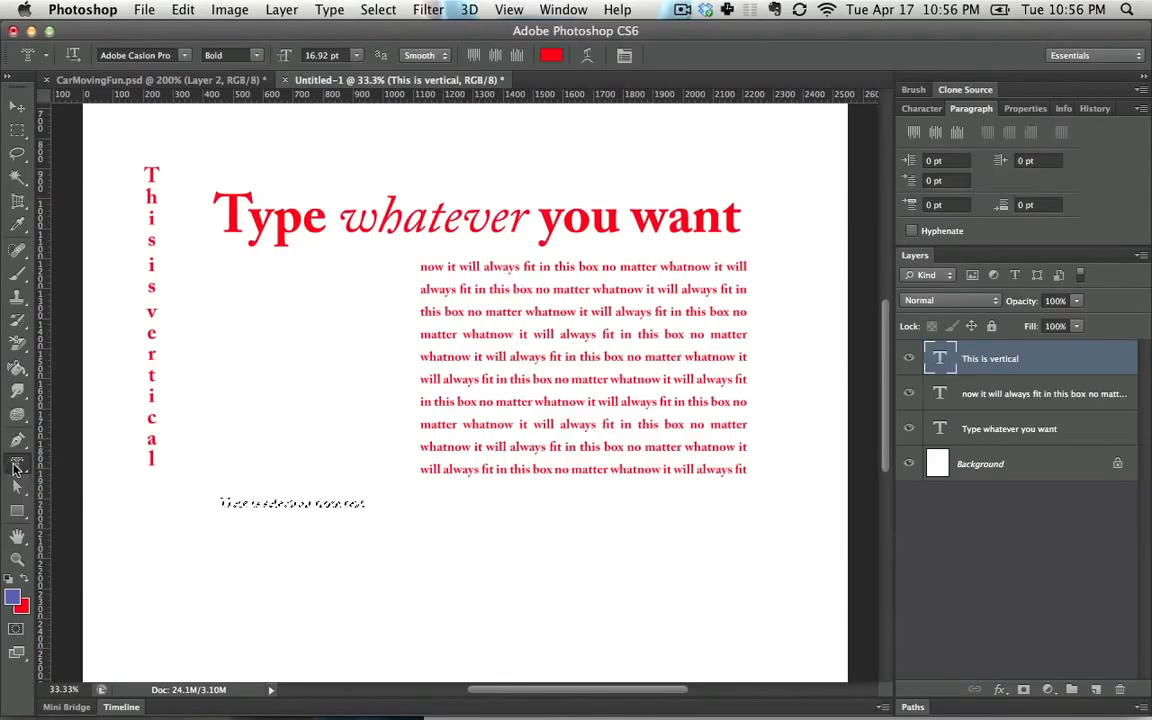
{"action": "left_click", "coordinate": [15, 466]}
{"action": "left_click", "coordinate": [98, 460]}
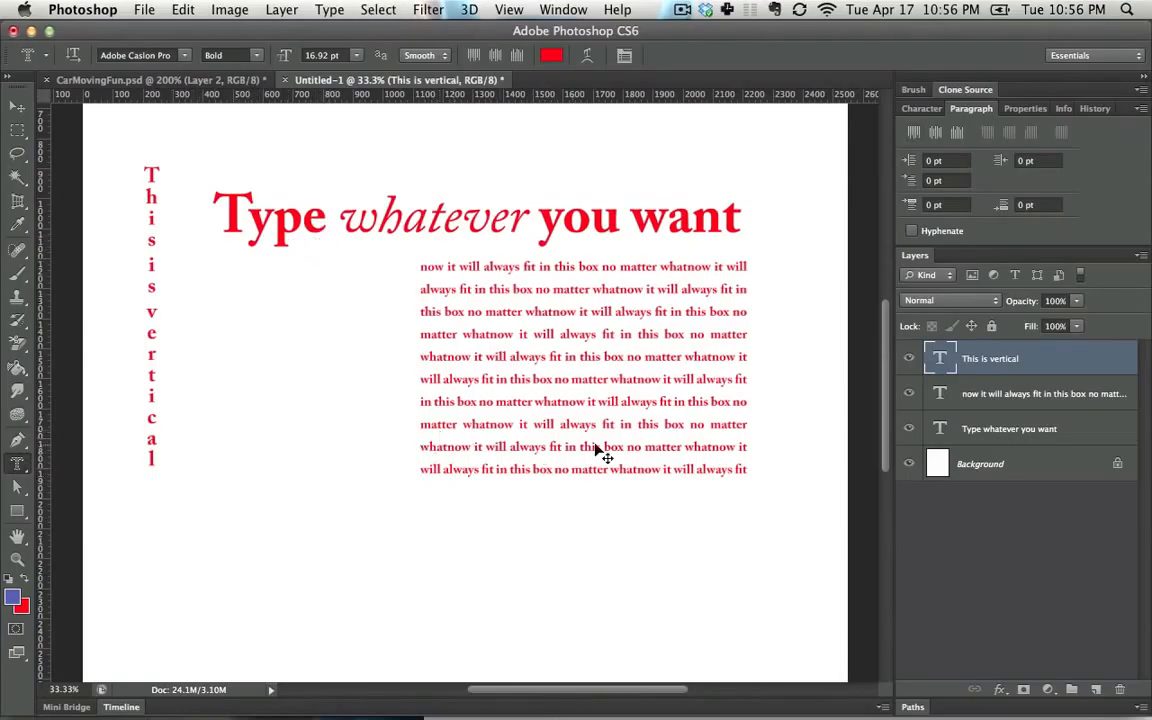
- Load the letter shapes of the "Type whatever you want" layer as a selection from its thumbnail
{"action": "left_click_drag", "start_coordinate": [975, 429], "coordinate": [936, 434]}
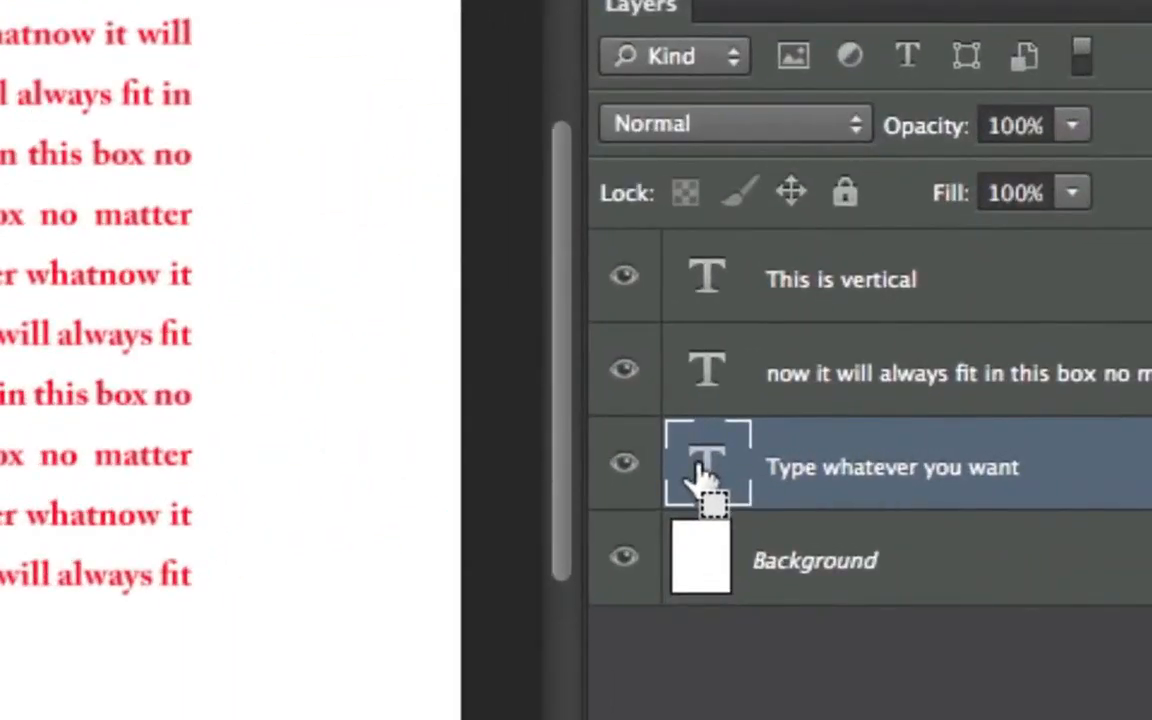
{"action": "mouse_move", "coordinate": [700, 478]}
{"action": "left_mouse_down"}
{"action": "mouse_move", "coordinate": [718, 480]}
{"action": "mouse_move", "coordinate": [706, 480]}
{"action": "left_mouse_up"}
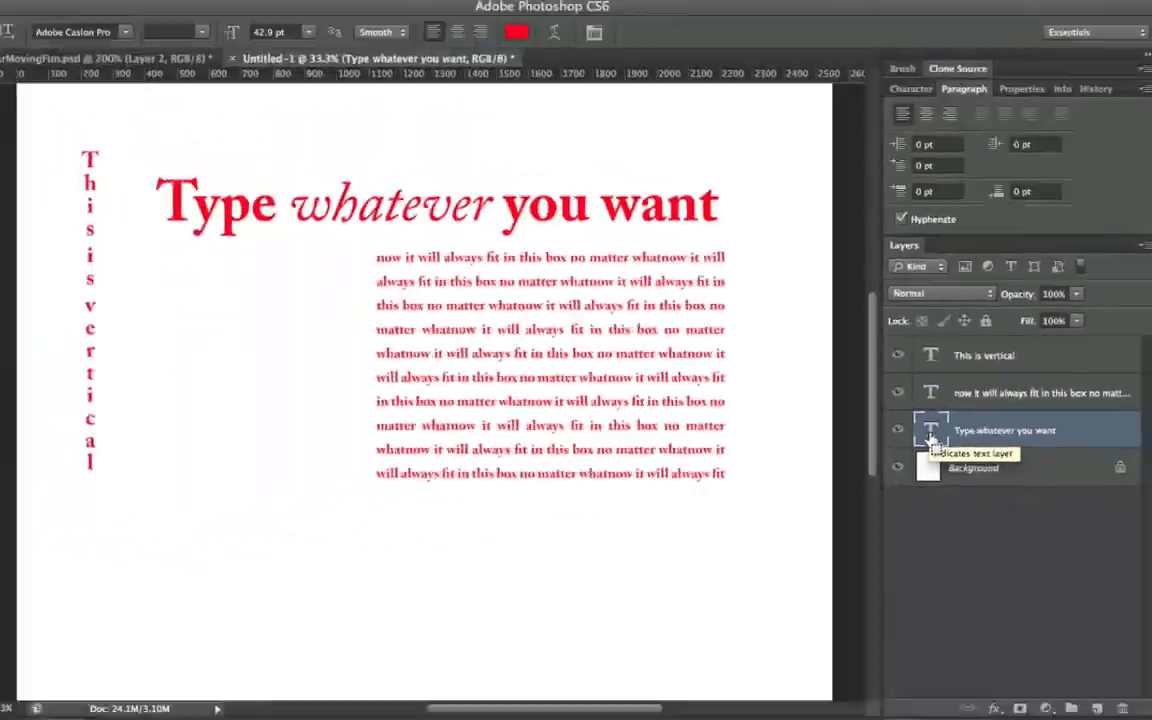
{"action": "left_click", "coordinate": [705, 478], "text": "super"}
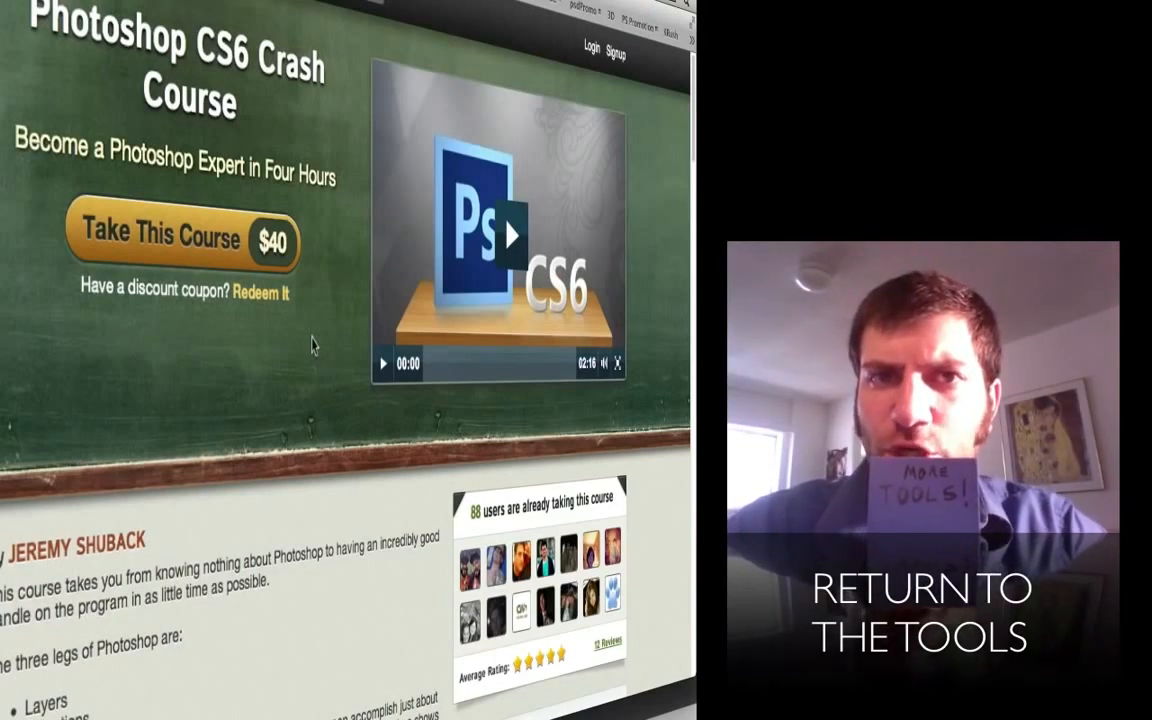
{"action": "scroll", "coordinate": [312, 345], "scroll_direction": "down", "scroll_amount": 3}
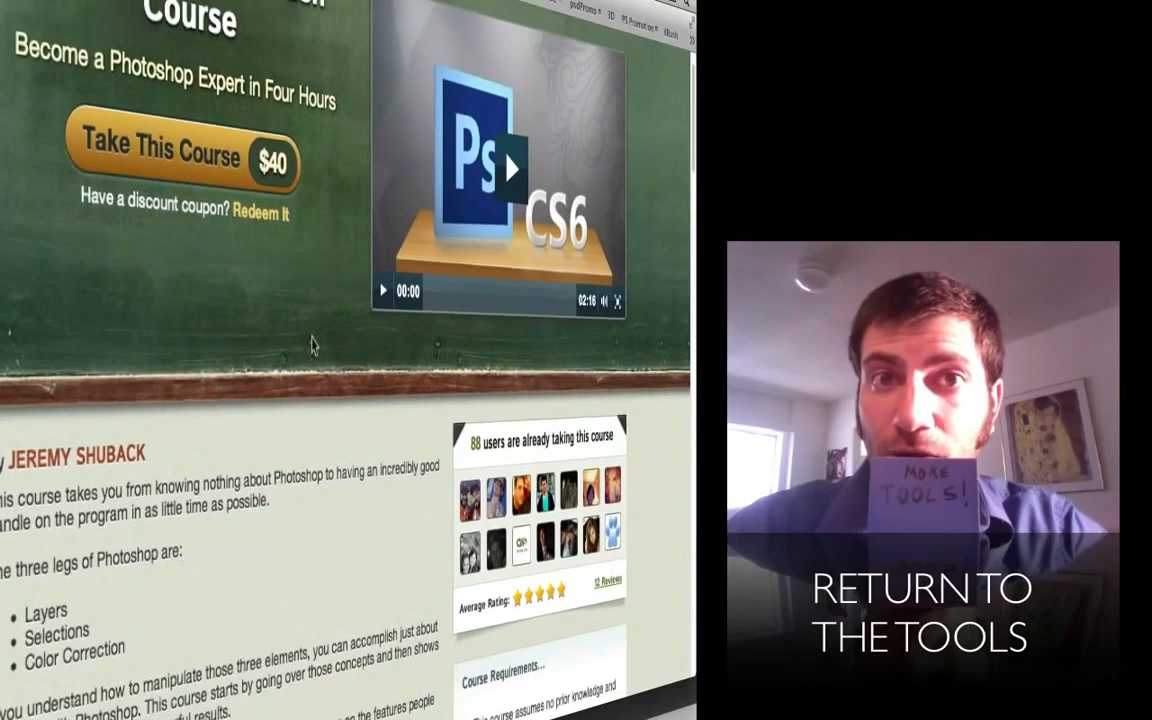
{"action": "scroll", "coordinate": [312, 345], "scroll_direction": "down", "scroll_amount": 5}
{"action": "scroll", "coordinate": [313, 345], "scroll_direction": "down", "scroll_amount": 3}
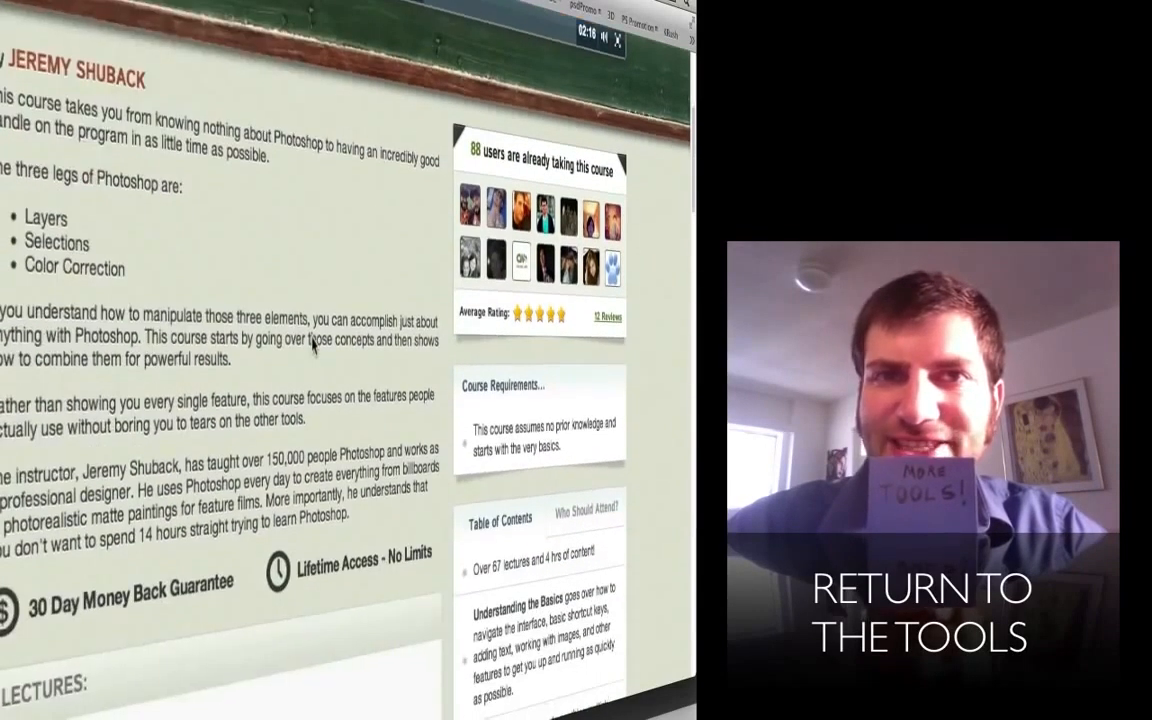